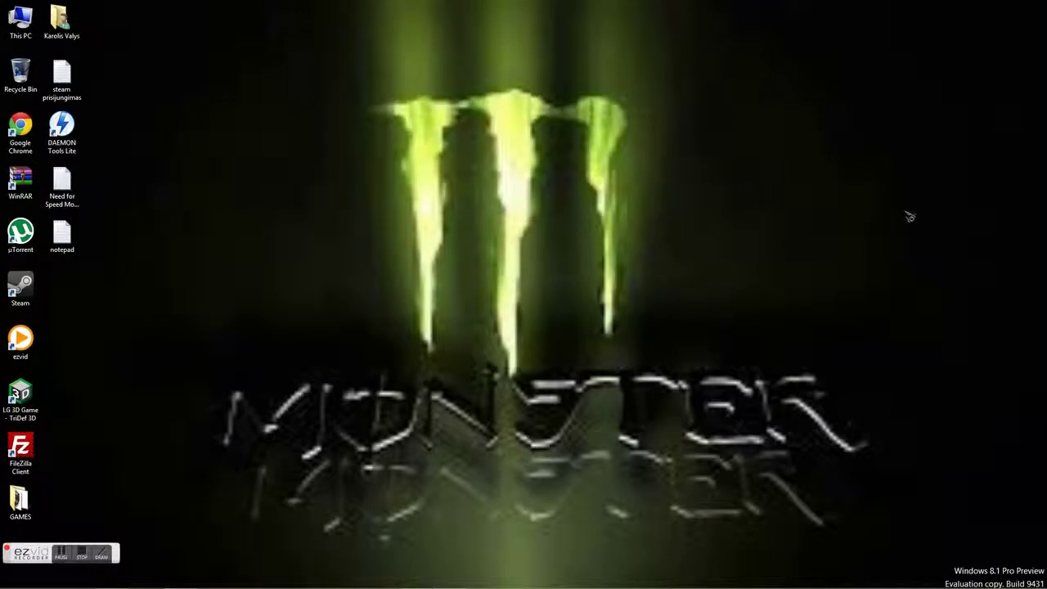
# Open the notepad text file on the desktop, enter ASDADA as test text and close it without saving
pyautogui.moveTo(554, 137); pyautogui.dragTo(389, 360)
pyautogui.click(62, 236)
pyautogui.press('Return')
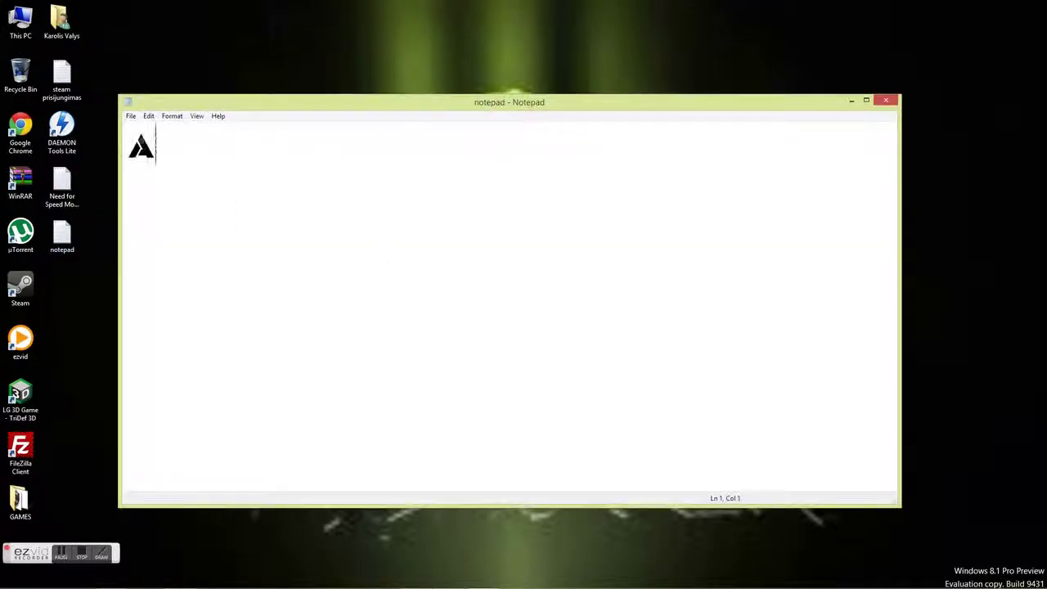
pyautogui.write('ASDAD')
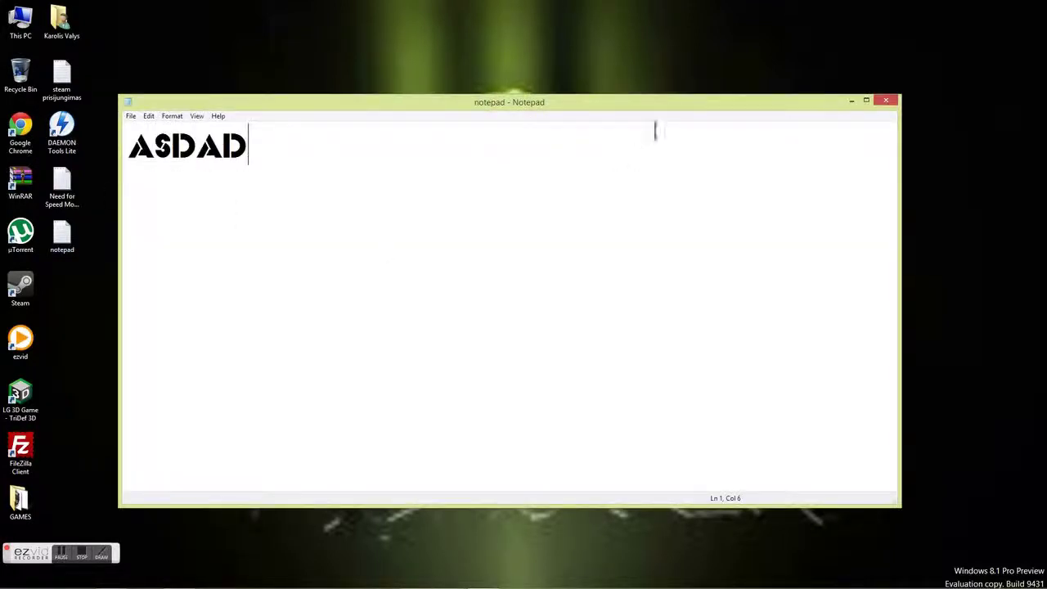
pyautogui.write('A')
pyautogui.click(887, 103)
pyautogui.click(550, 304)
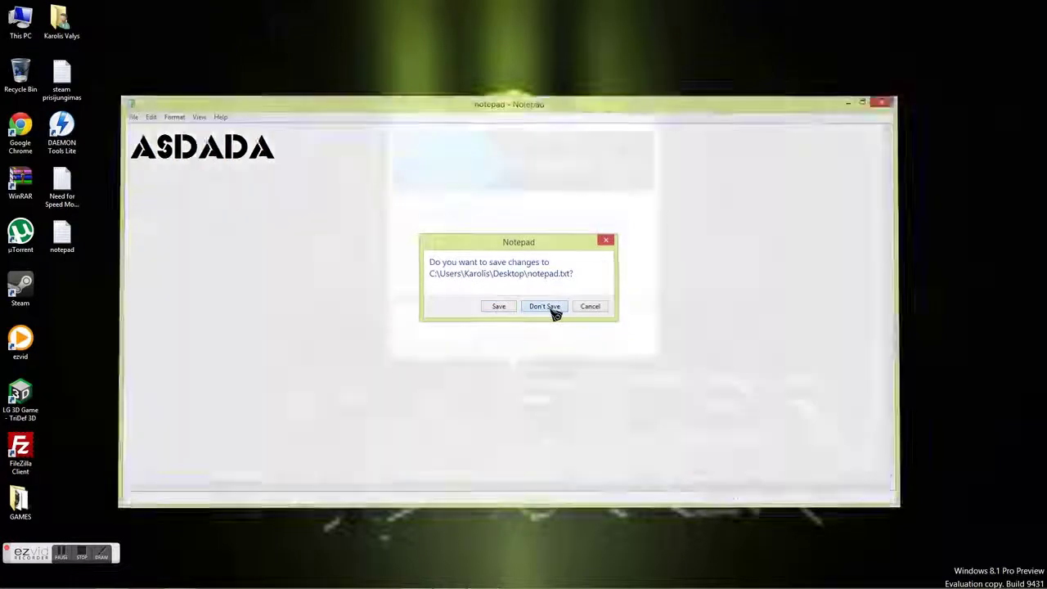
pyautogui.moveTo(781, 367); pyautogui.dragTo(367, 229)
pyautogui.moveTo(763, 392); pyautogui.dragTo(450, 278)
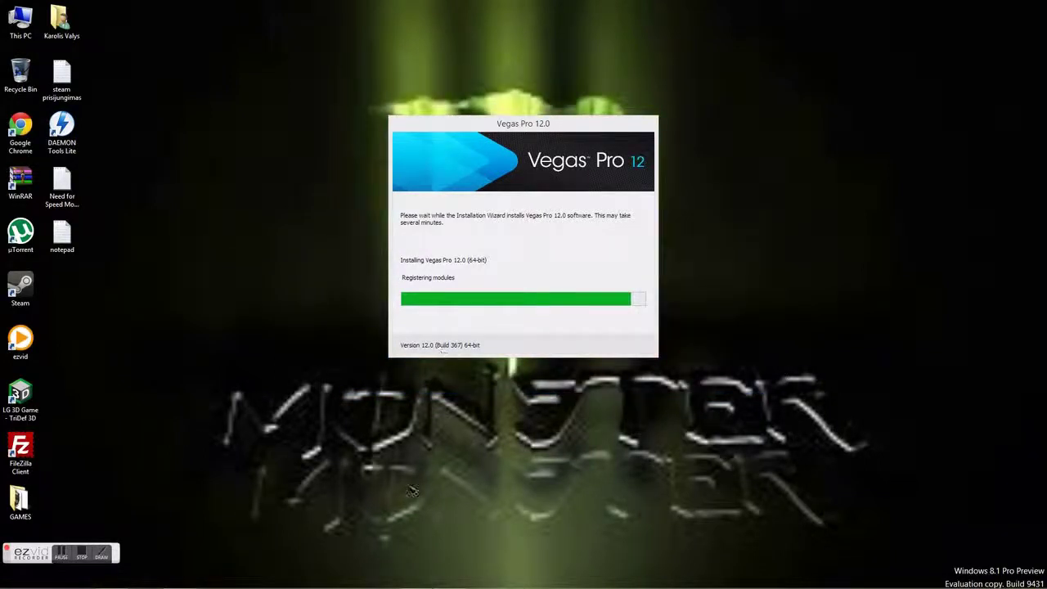
pyautogui.rightClick(321, 392)
pyautogui.click(277, 209)
pyautogui.moveTo(262, 229); pyautogui.dragTo(304, 257)
pyautogui.moveTo(273, 239); pyautogui.dragTo(302, 300)
pyautogui.moveTo(274, 255); pyautogui.dragTo(218, 185)
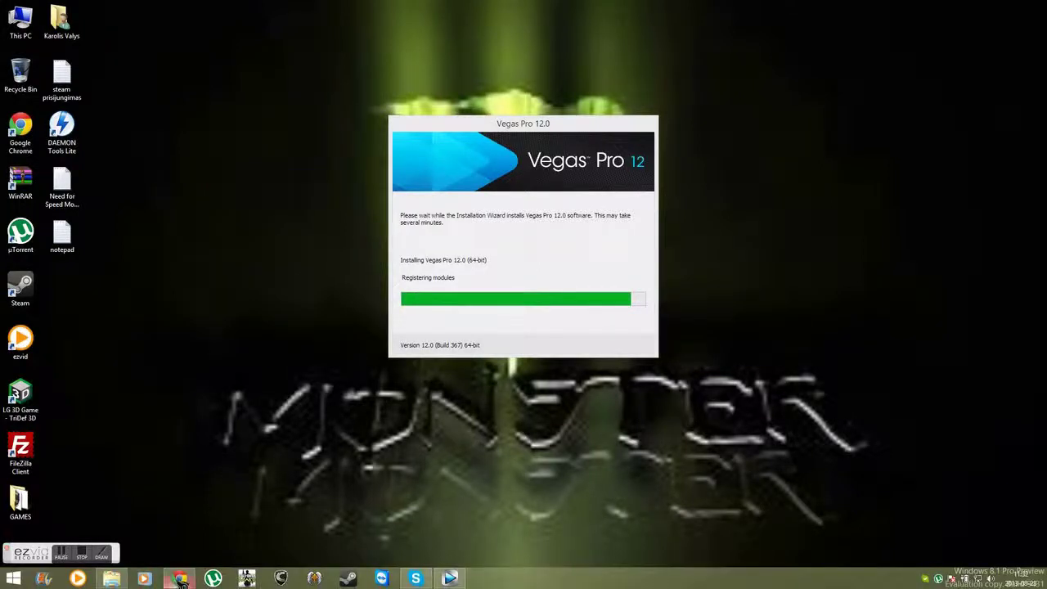
# Switch to Chrome and search the RW-Designer cursor library for "gears of war cursors"
pyautogui.click(179, 579)
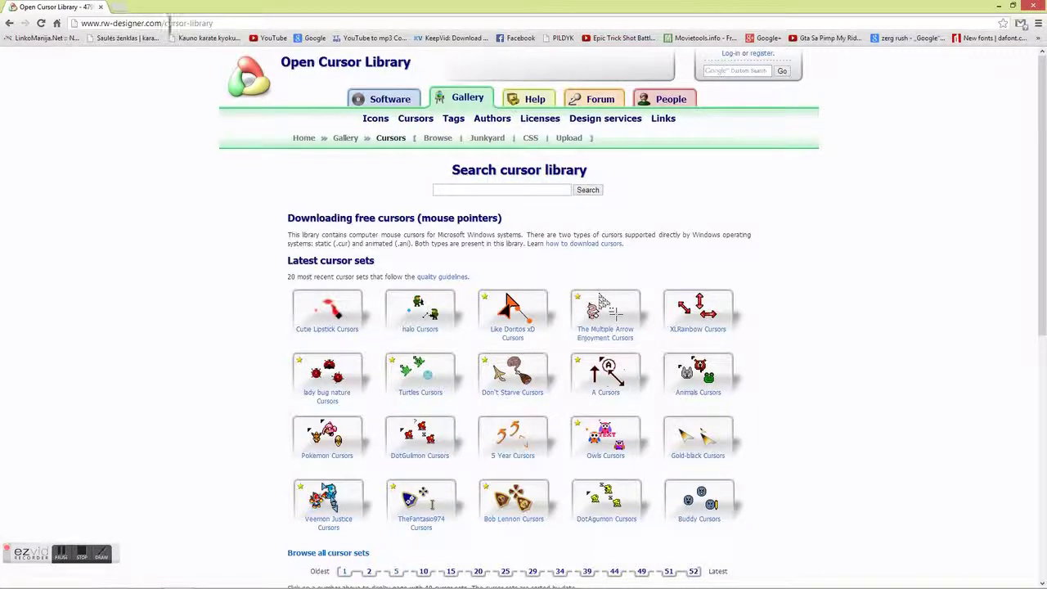
pyautogui.scroll(-3, 397, 140)
pyautogui.scroll(-3, 817, 321)
pyautogui.scroll(6, 793, 344)
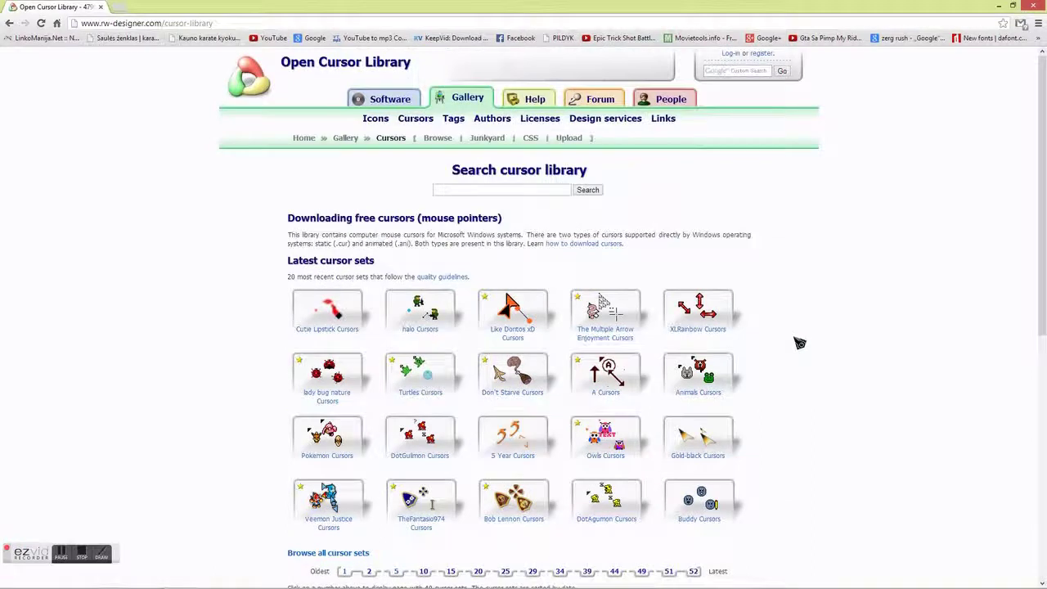
pyautogui.click(535, 191)
pyautogui.write('gears of war cursors')
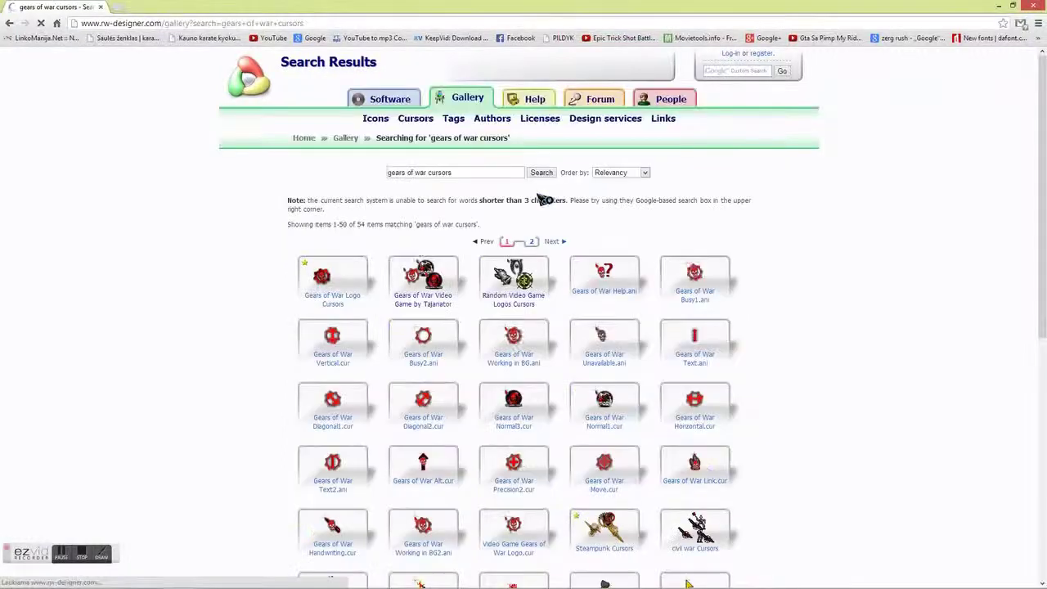
# Download the complete Gears of War Video Game cursor set and open the downloaded zip archive
pyautogui.click(423, 294)
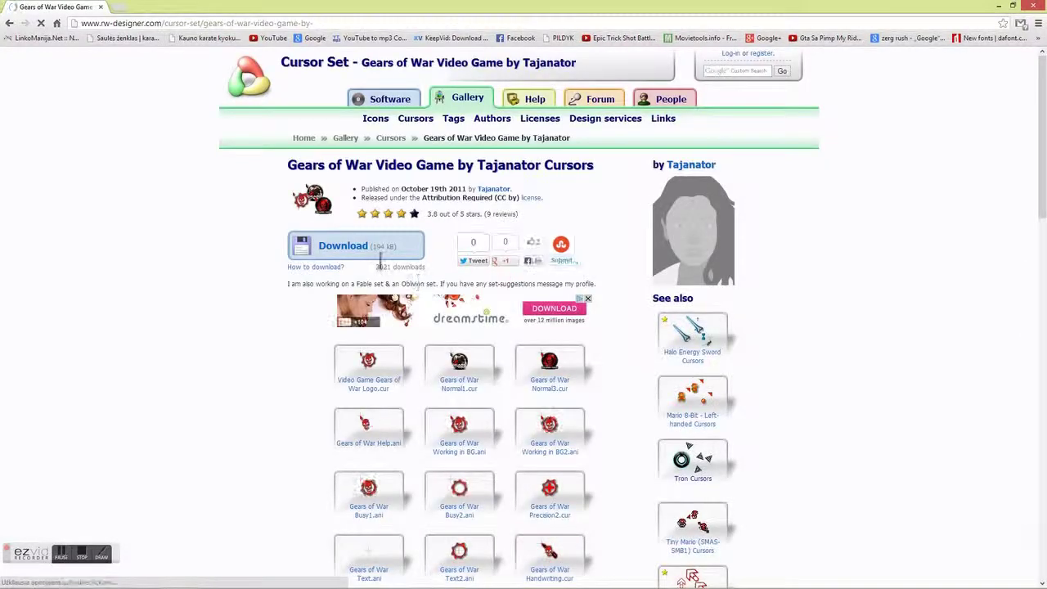
pyautogui.scroll(-3, 409, 327)
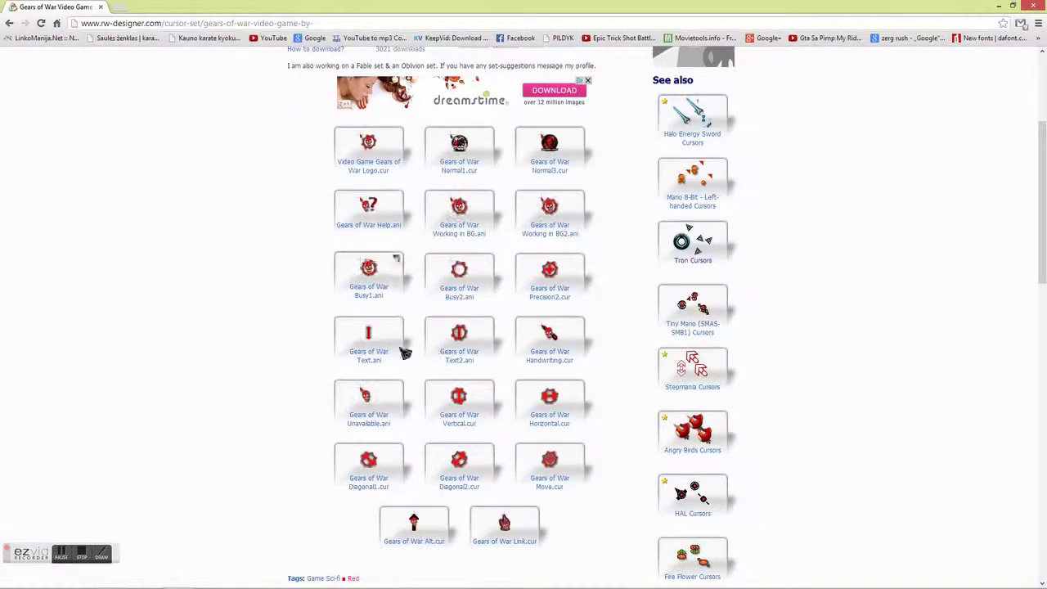
pyautogui.scroll(1, 409, 344)
pyautogui.click(306, 83)
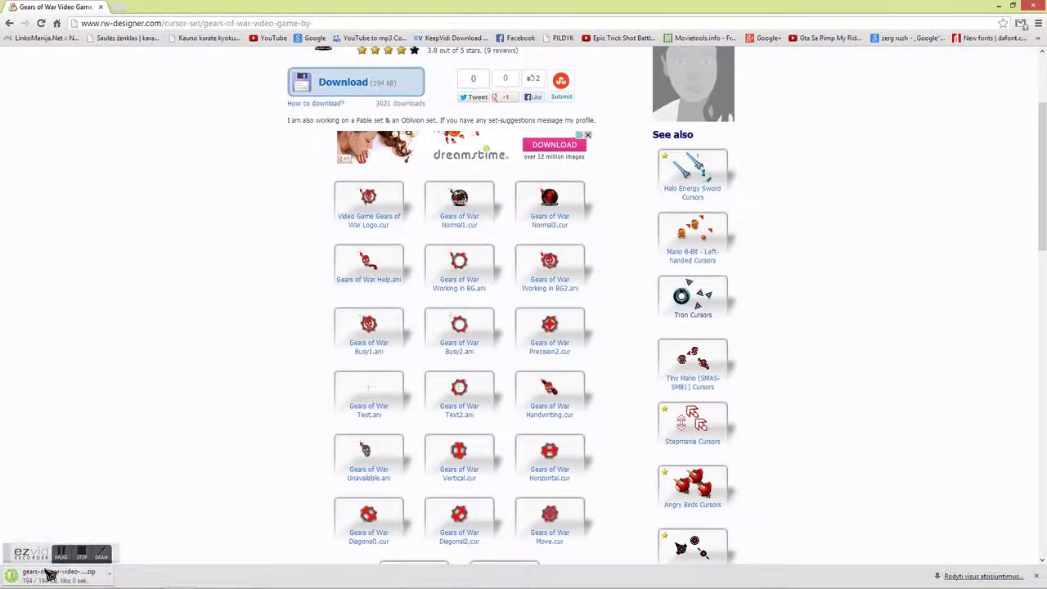
pyautogui.click(94, 579)
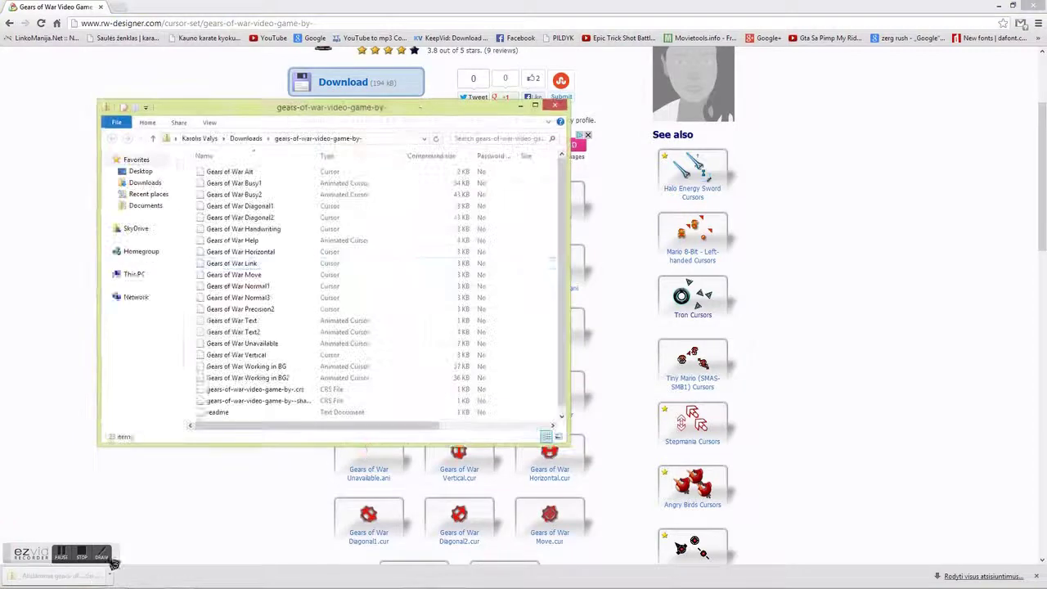
# Select all files in the archive except readme and Video Game Gears of War Logo
pyautogui.scroll(-1, 242, 229)
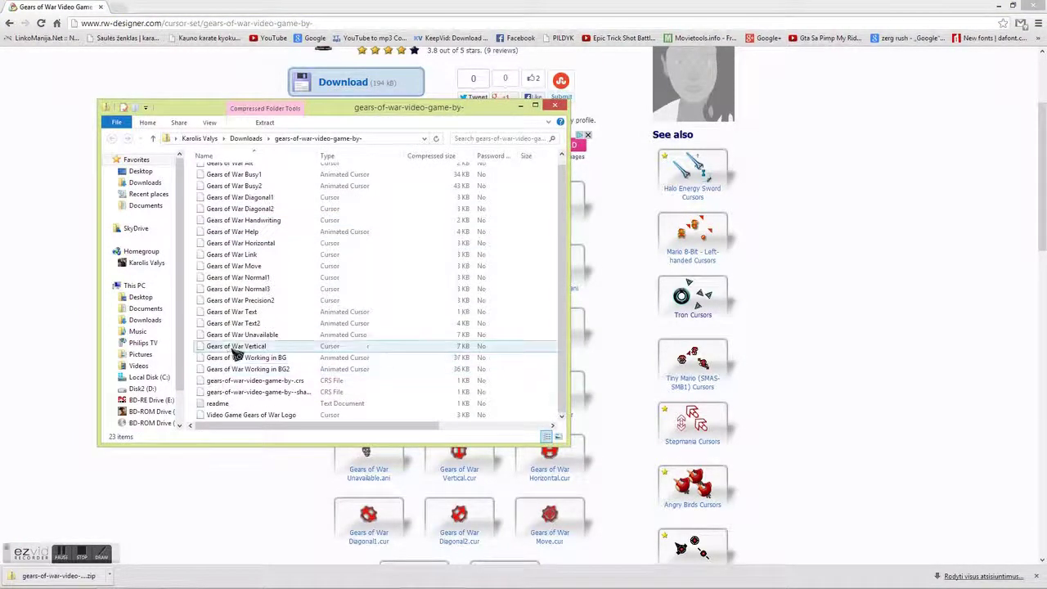
pyautogui.click(235, 348)
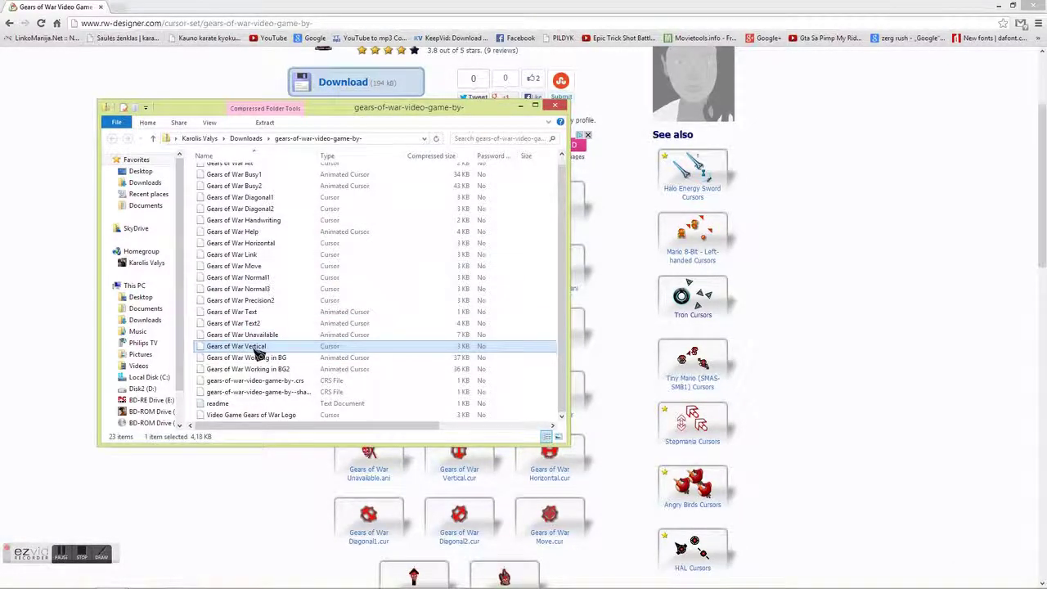
pyautogui.hotkey('ctrl', 'a')
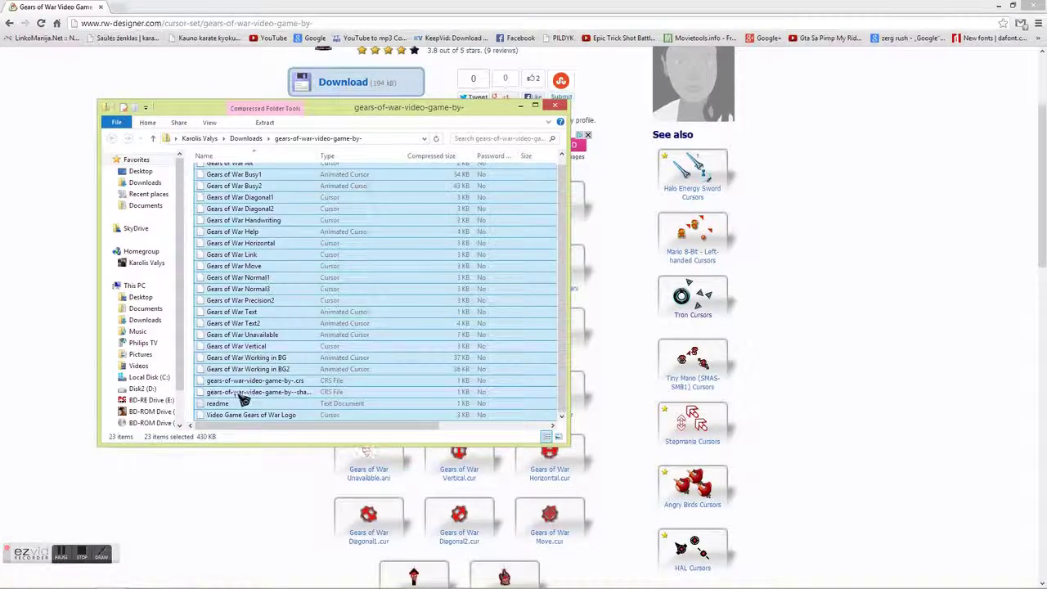
pyautogui.hotkey('ctrl', 'shift', '8')
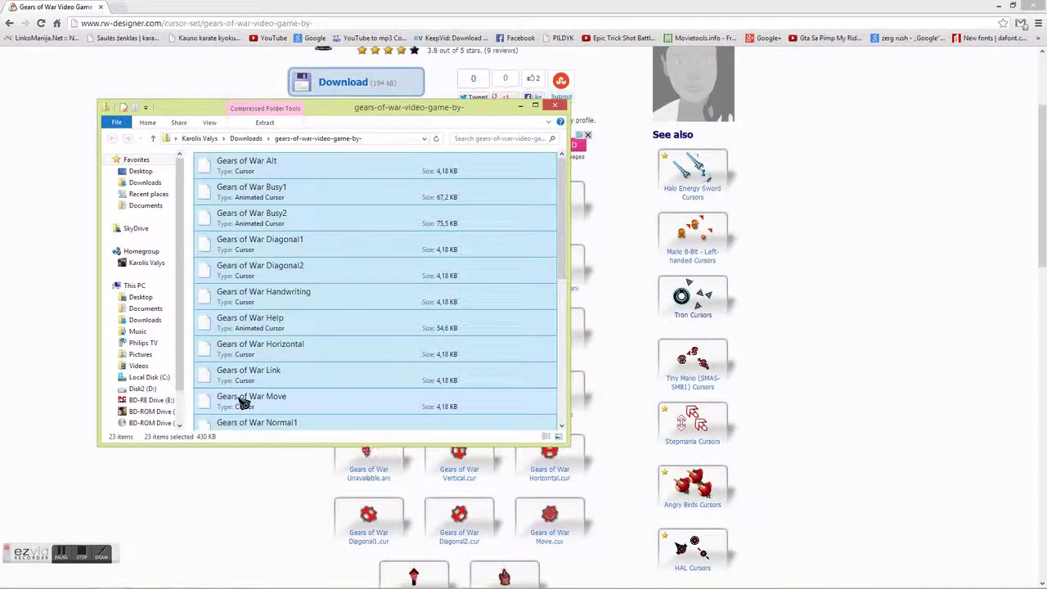
pyautogui.hotkey('ctrl', 'shift', '7')
pyautogui.hotkey('ctrl', 'shift', '6')
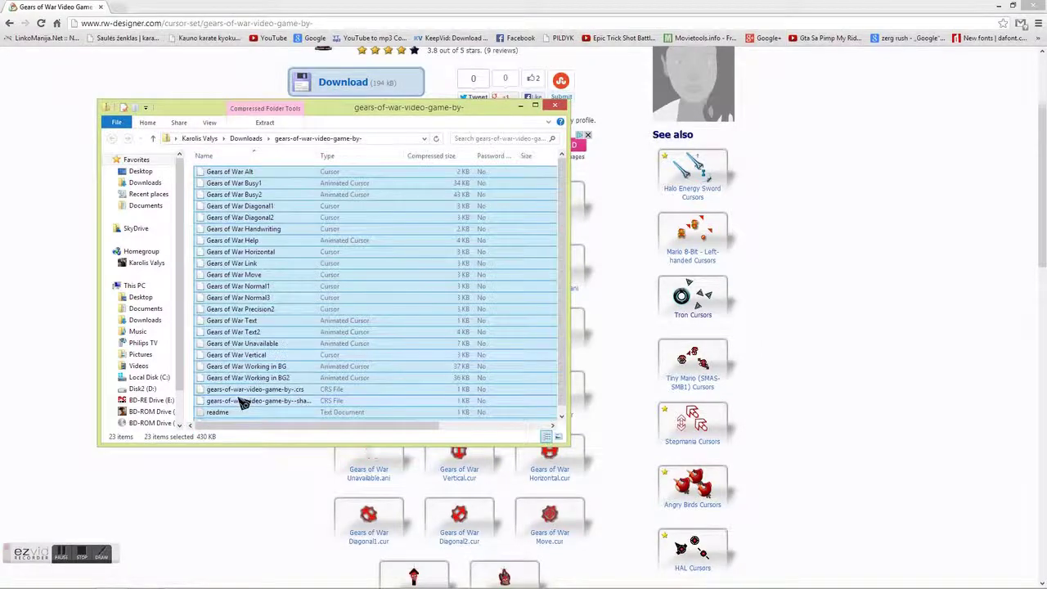
pyautogui.scroll(-1, 242, 403)
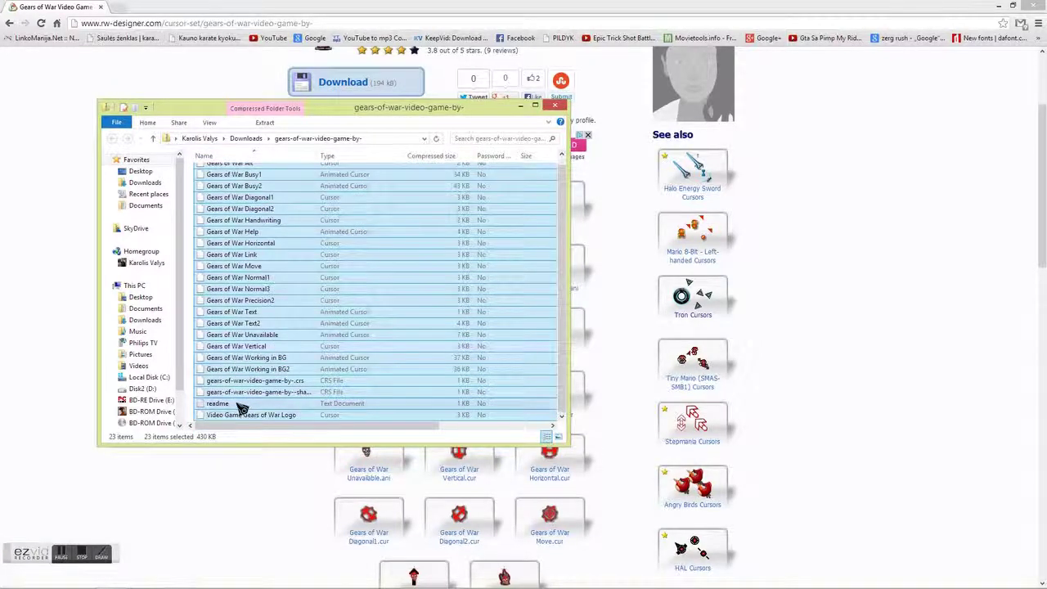
pyautogui.keyDown('ctrl'); pyautogui.click(237, 405); pyautogui.keyUp('ctrl')
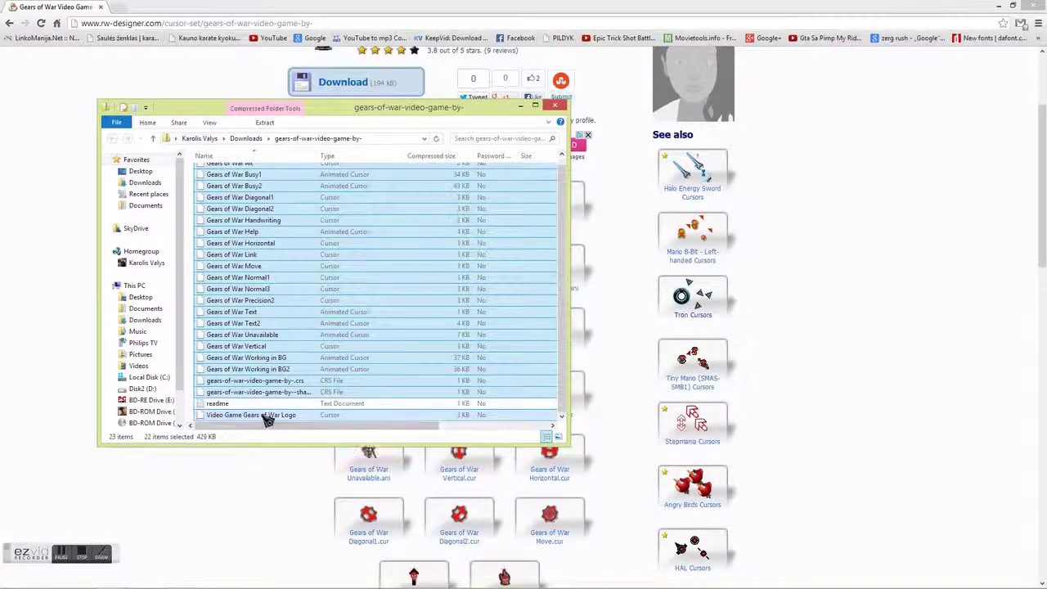
pyautogui.keyDown('ctrl'); pyautogui.click(262, 415); pyautogui.keyUp('ctrl')
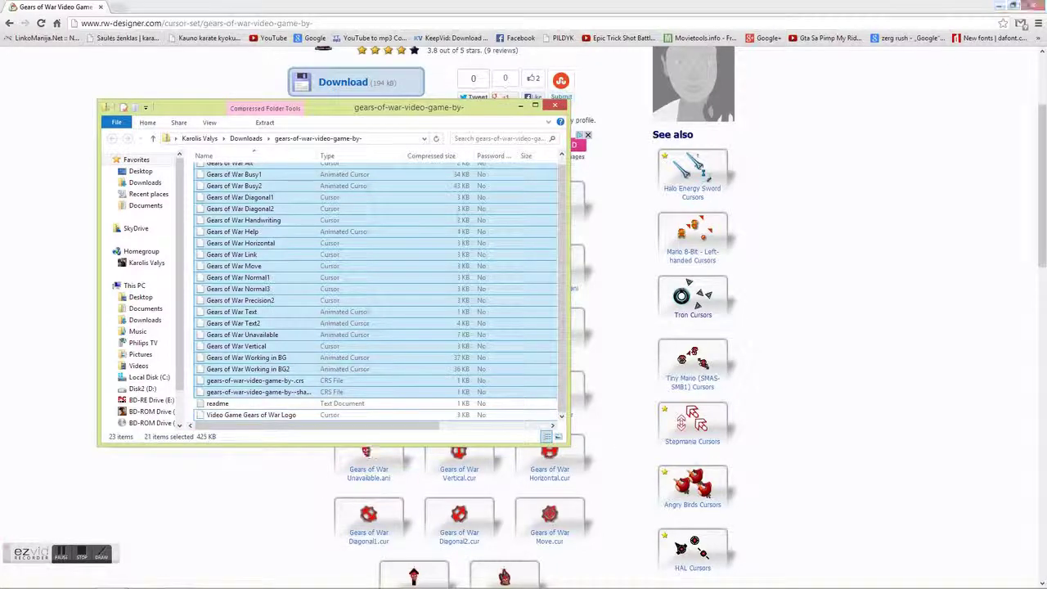
# Open the mouse pointer settings from the Control Panel's Personalization page
pyautogui.moveTo(1043, 4)
pyautogui.click(1028, 319)
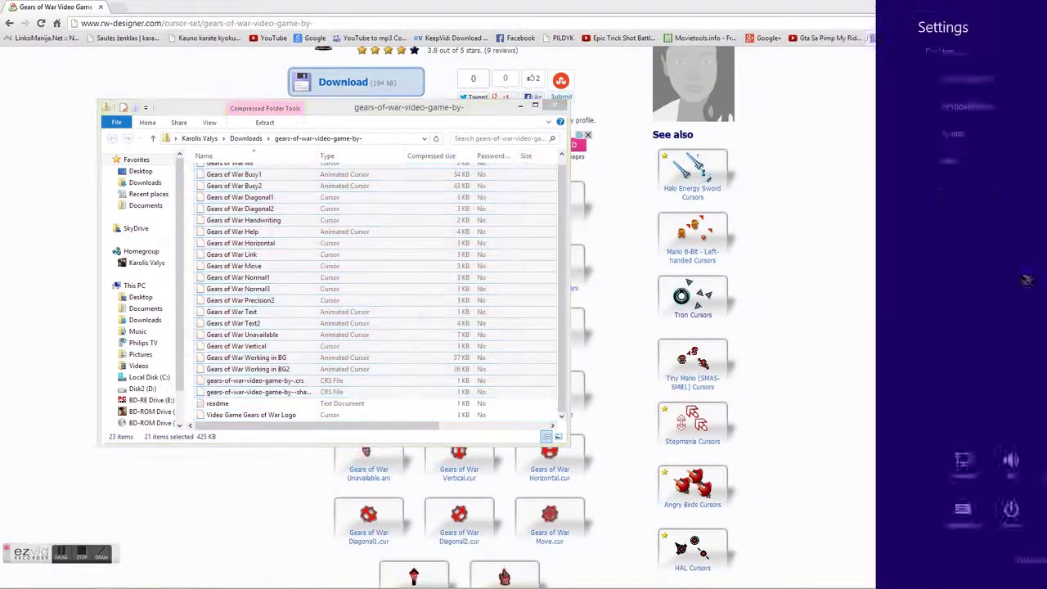
pyautogui.click(907, 79)
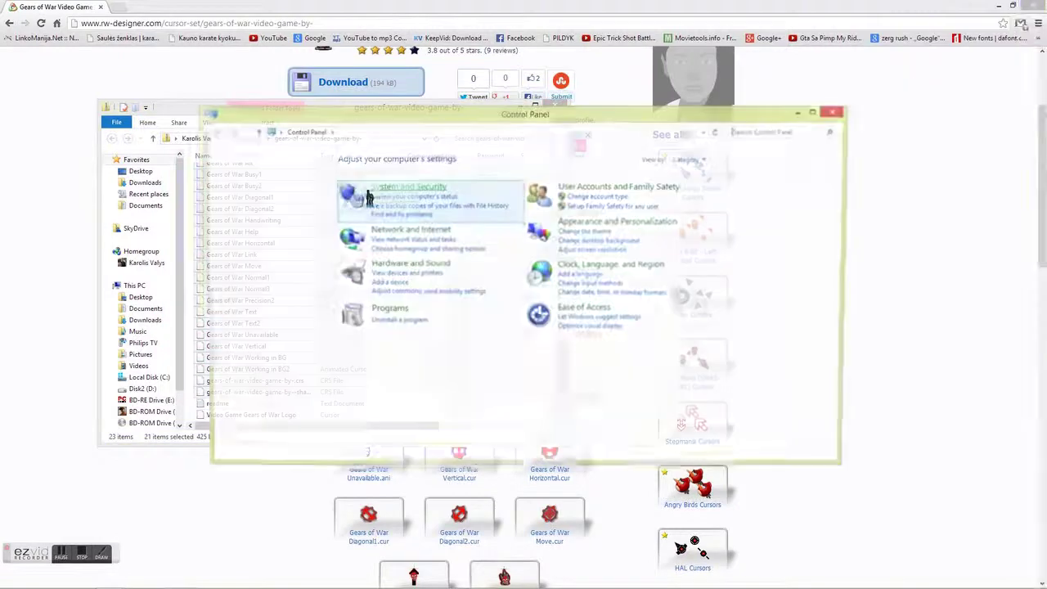
pyautogui.click(584, 233)
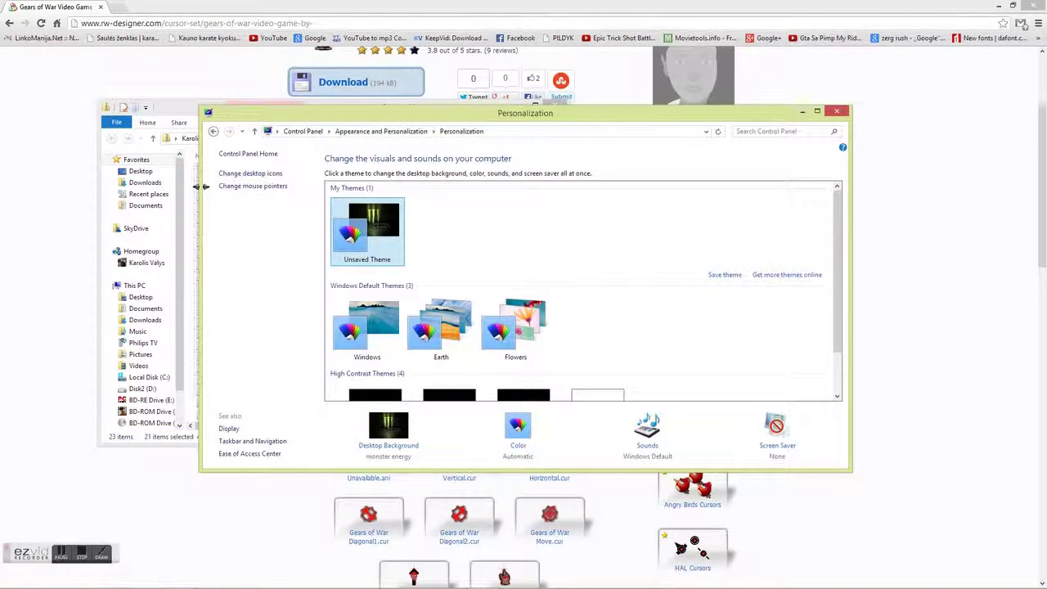
pyautogui.click(256, 188)
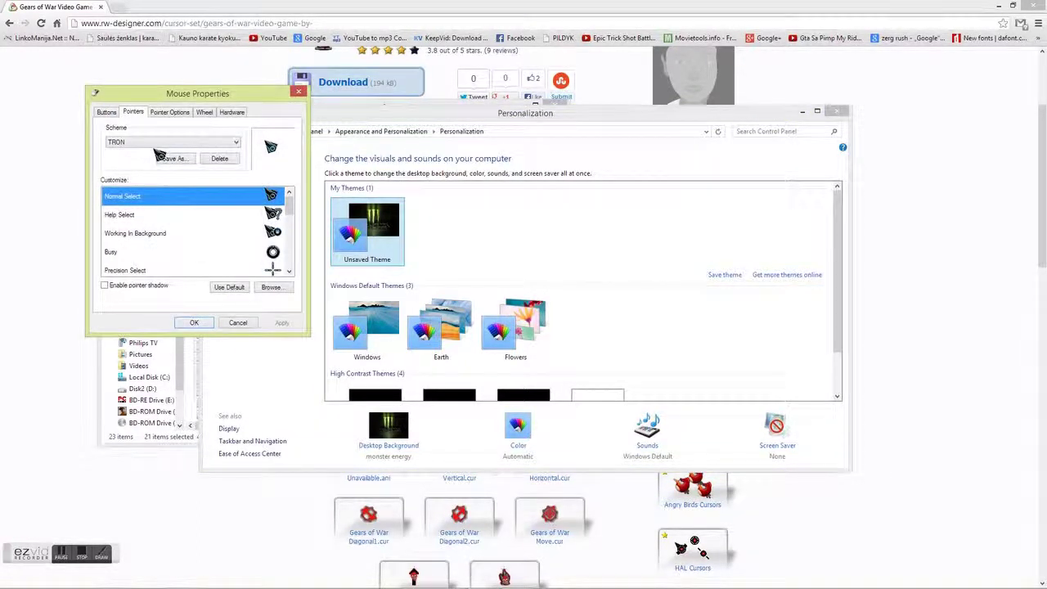
# Preview the 3D pointer scheme and switch back to the TRON scheme
pyautogui.click(160, 144)
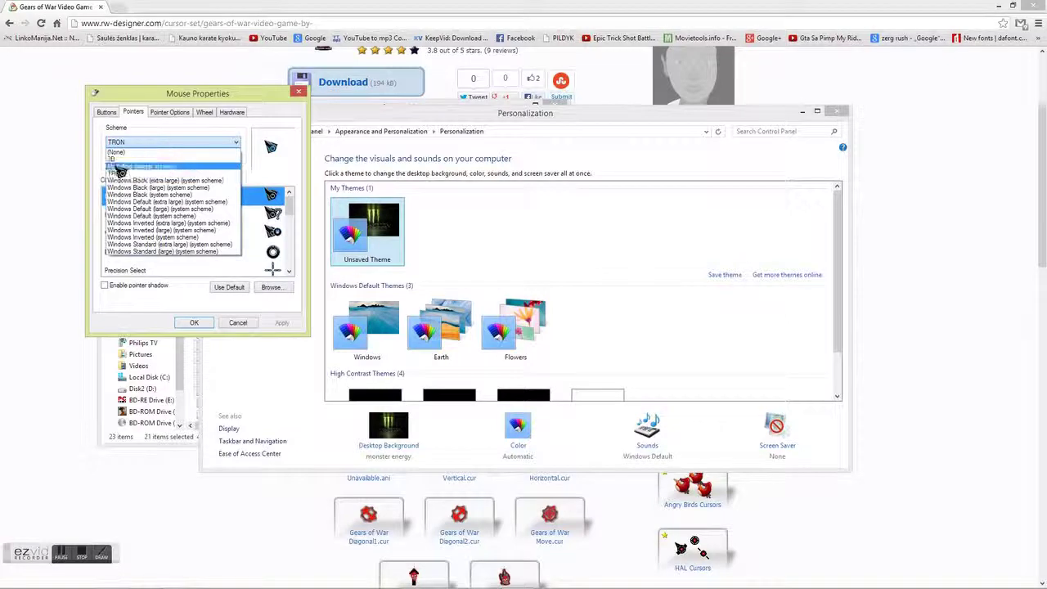
pyautogui.click(126, 159)
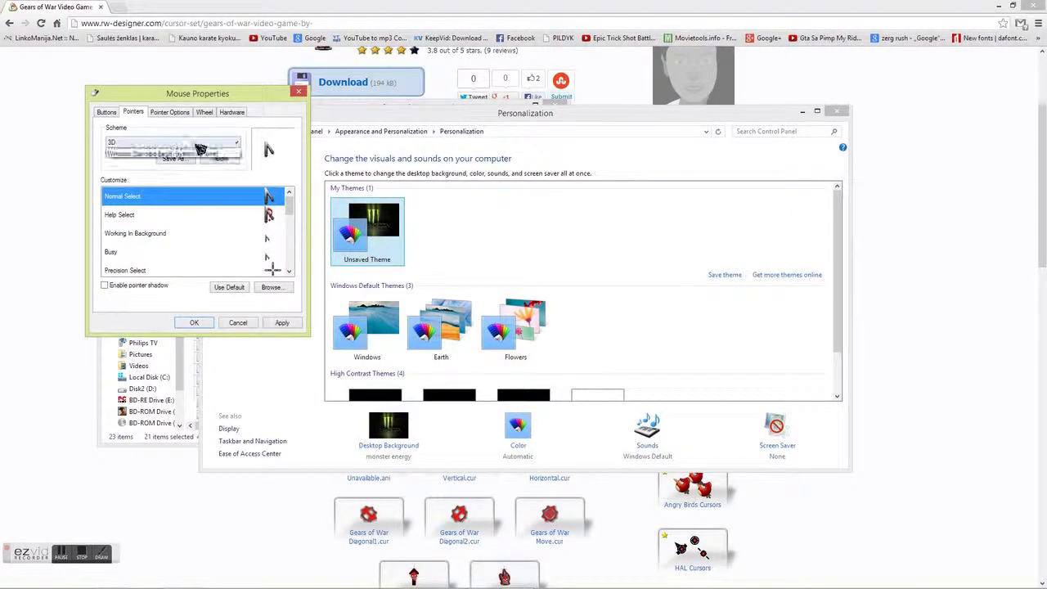
pyautogui.click(199, 145)
pyautogui.click(135, 164)
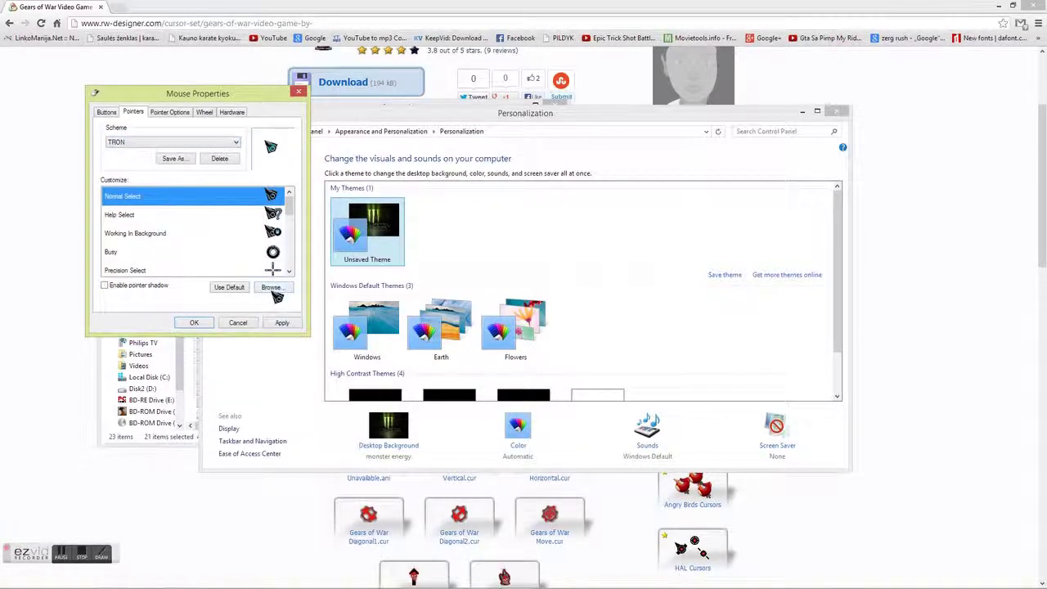
# Set the pointer scheme to (None), then view the cursor files available for Normal Select without choosing one
pyautogui.click(160, 145)
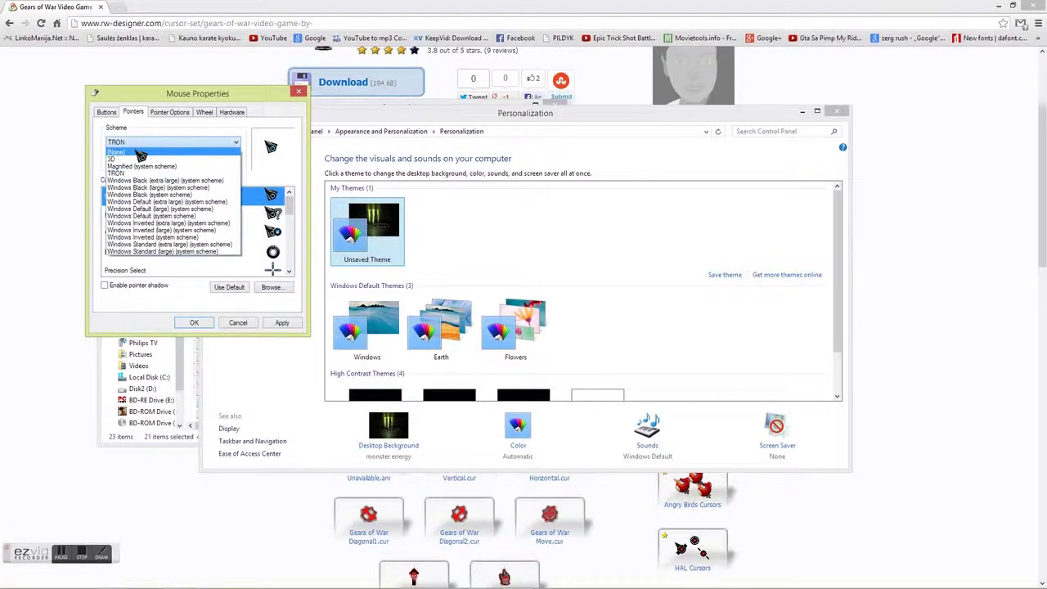
pyautogui.click(141, 155)
pyautogui.click(271, 287)
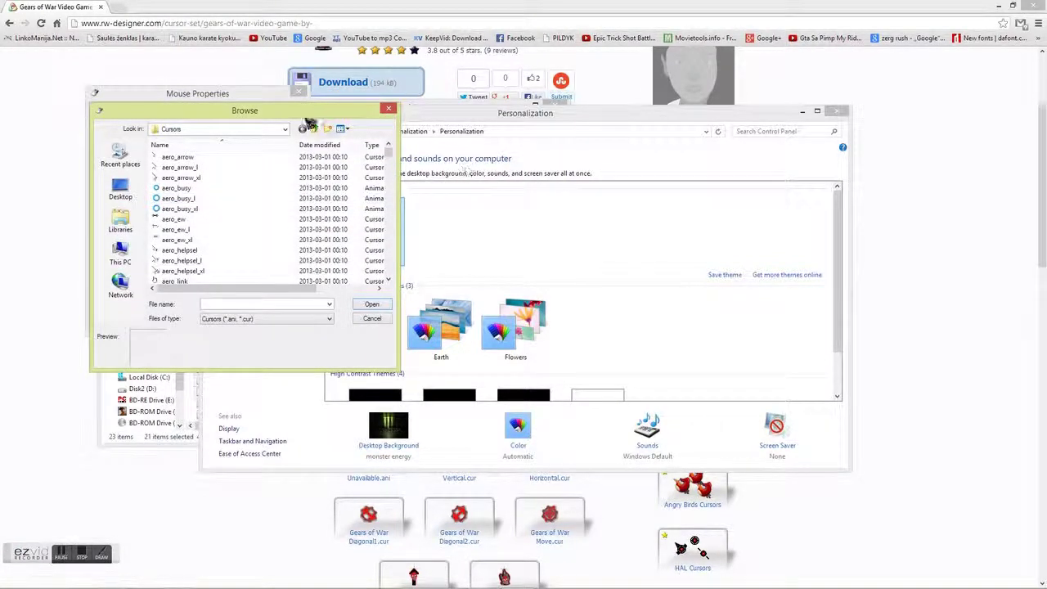
pyautogui.click(390, 110)
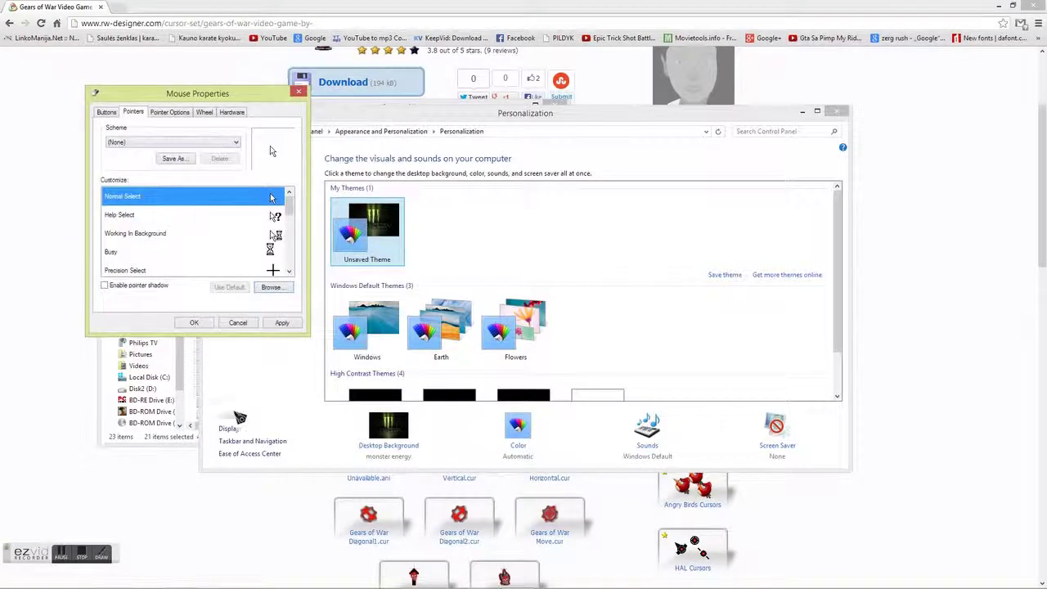
# Open the Windows folder on Local Disk (C:) in a new File Explorer window
pyautogui.moveTo(458, 582)
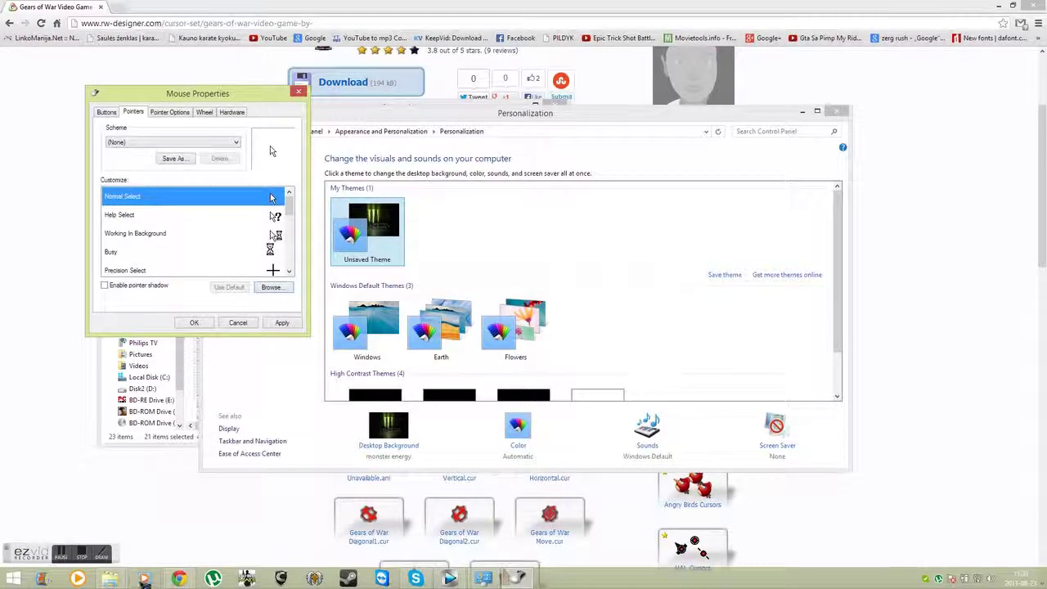
pyautogui.rightClick(109, 578)
pyautogui.click(114, 525)
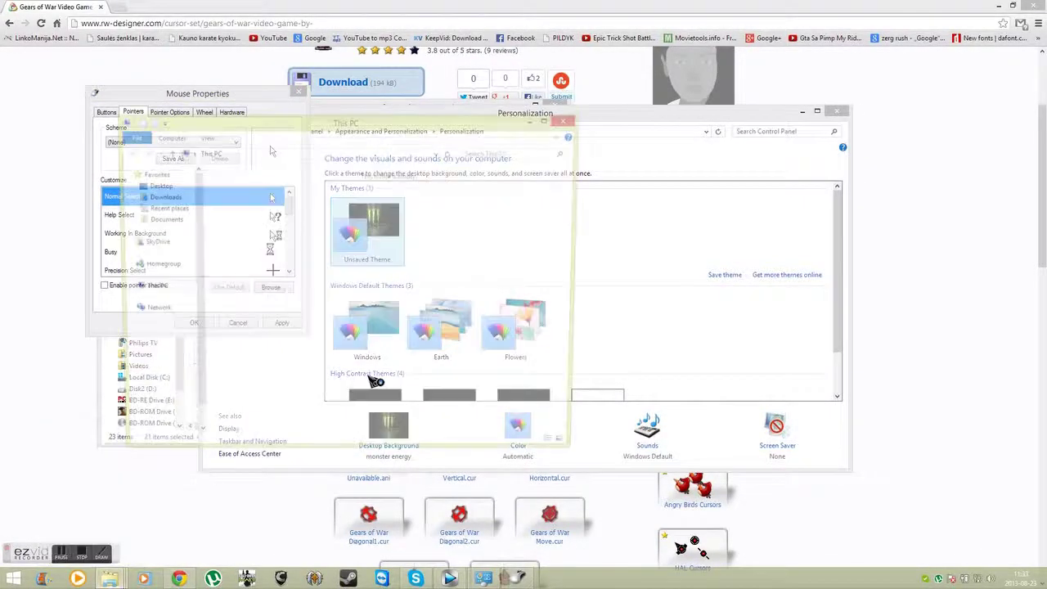
pyautogui.doubleClick(294, 303)
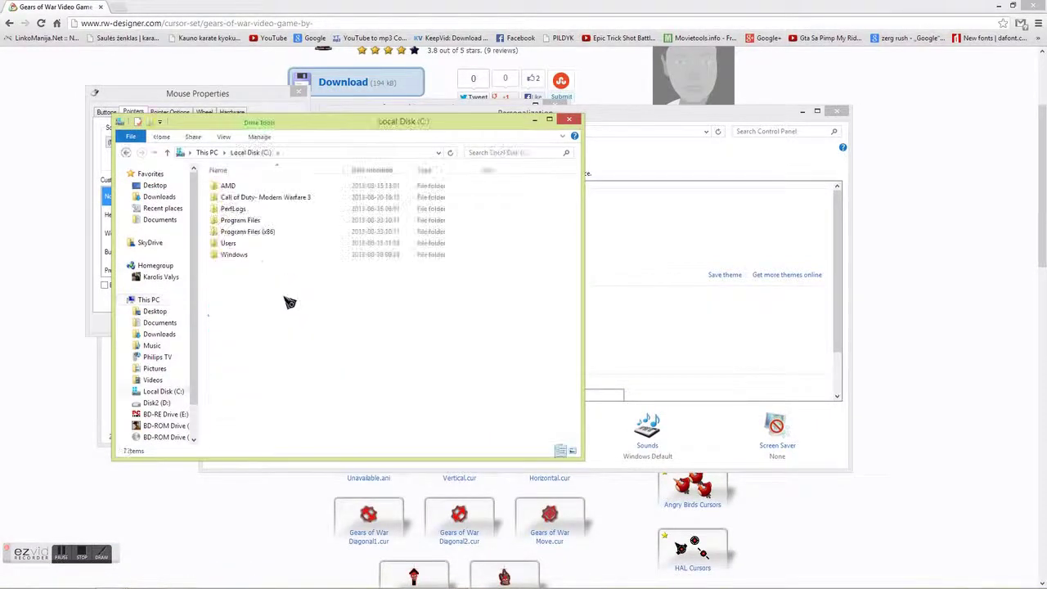
pyautogui.doubleClick(263, 256)
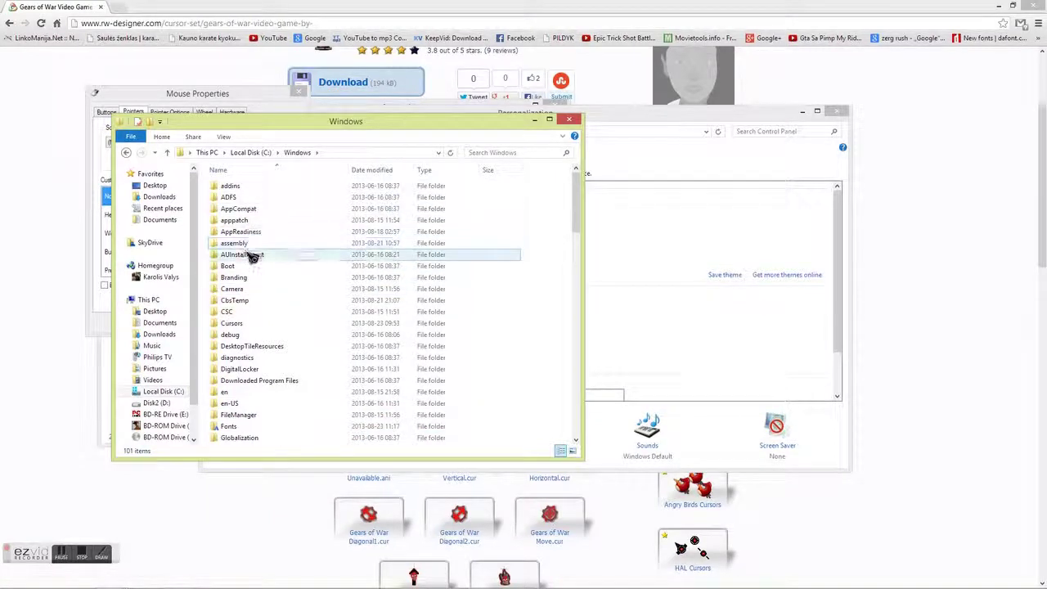
# Find the Cursors folder inside the Windows folder and open it
pyautogui.scroll(-2, 258, 390)
pyautogui.scroll(-9, 258, 390)
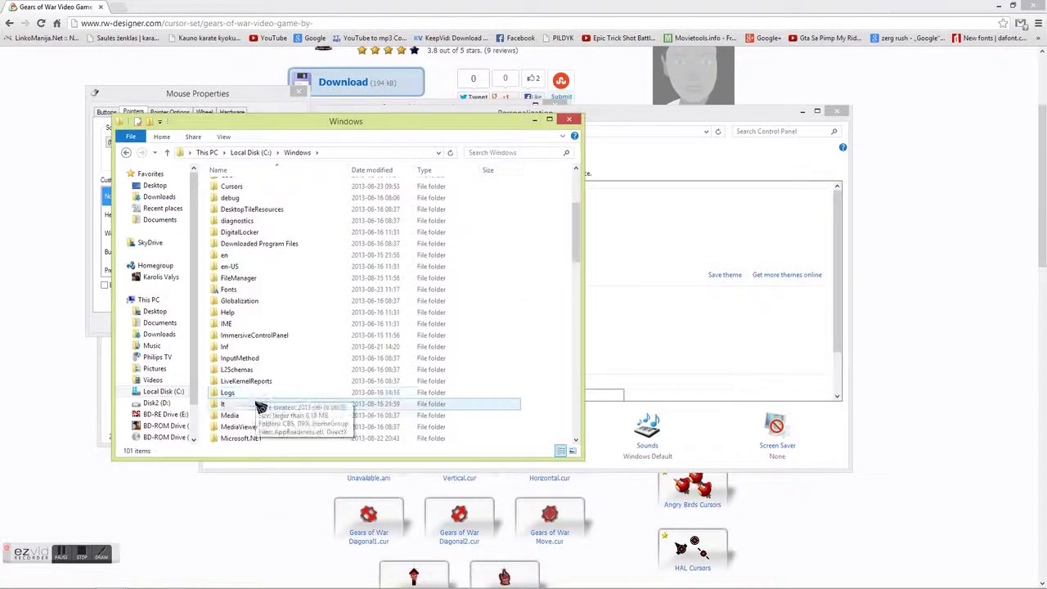
pyautogui.scroll(-6, 266, 413)
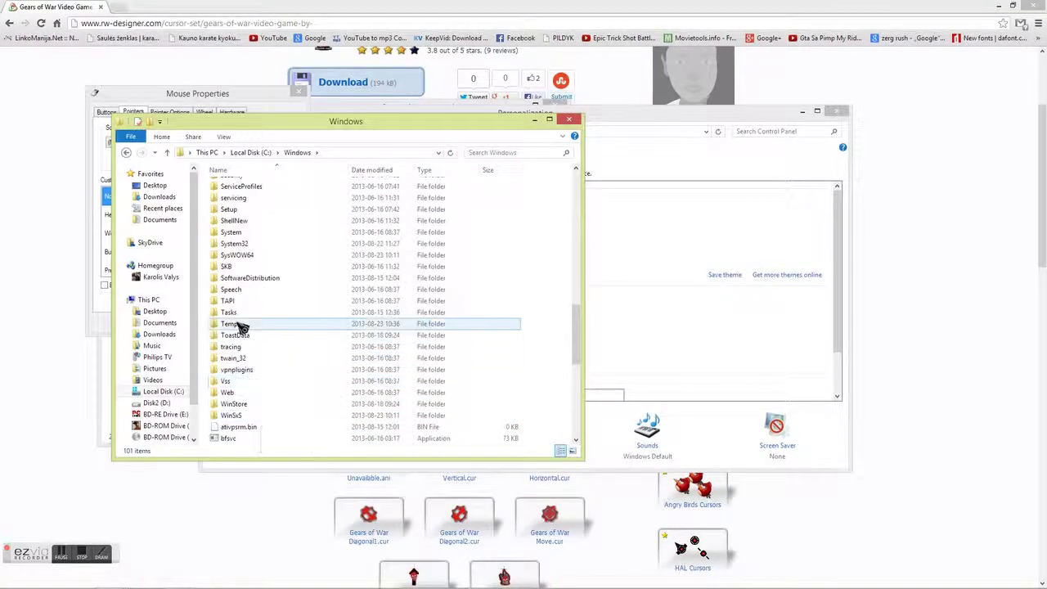
pyautogui.scroll(1, 237, 315)
pyautogui.scroll(3, 250, 246)
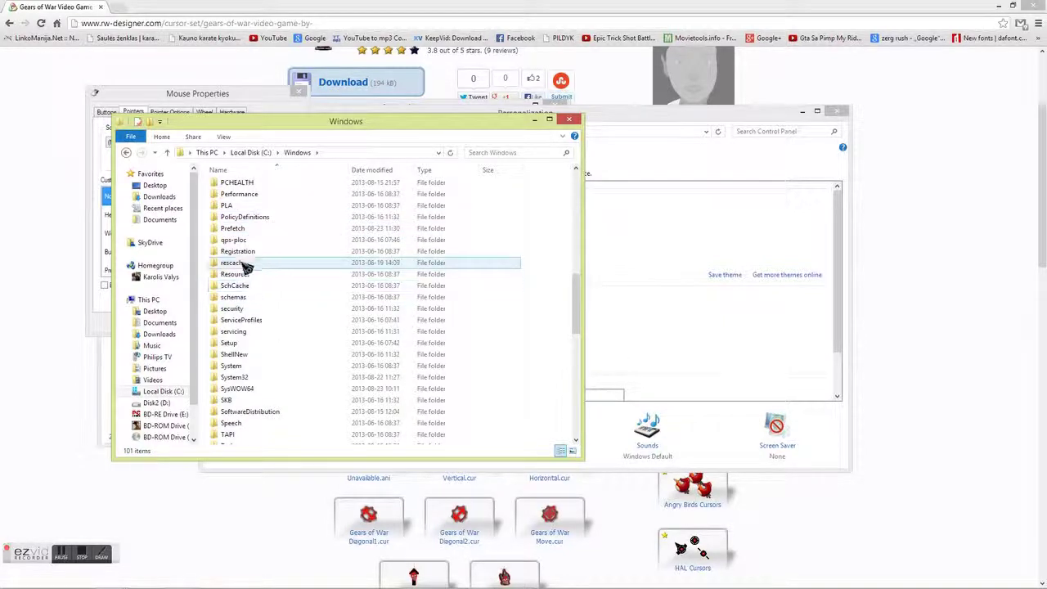
pyautogui.click(64, 564)
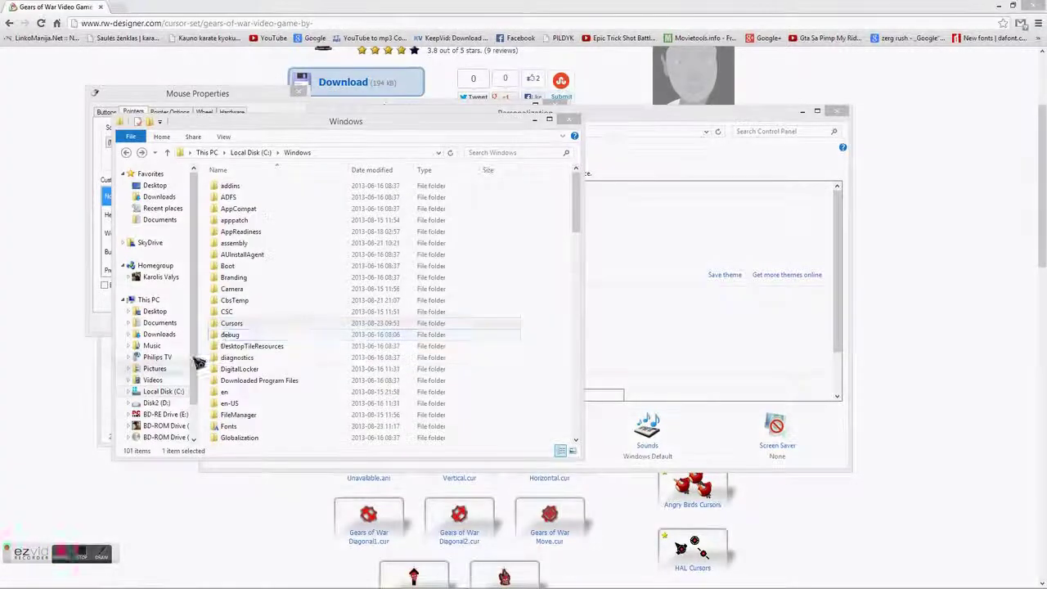
pyautogui.click(231, 325)
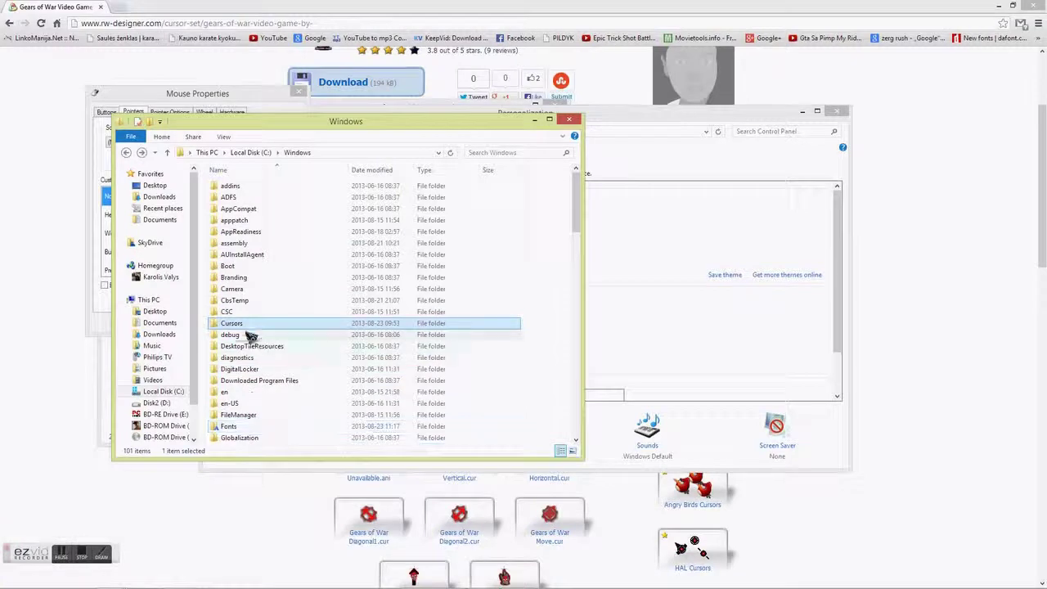
pyautogui.doubleClick(265, 327)
pyautogui.scroll(-10, 264, 326)
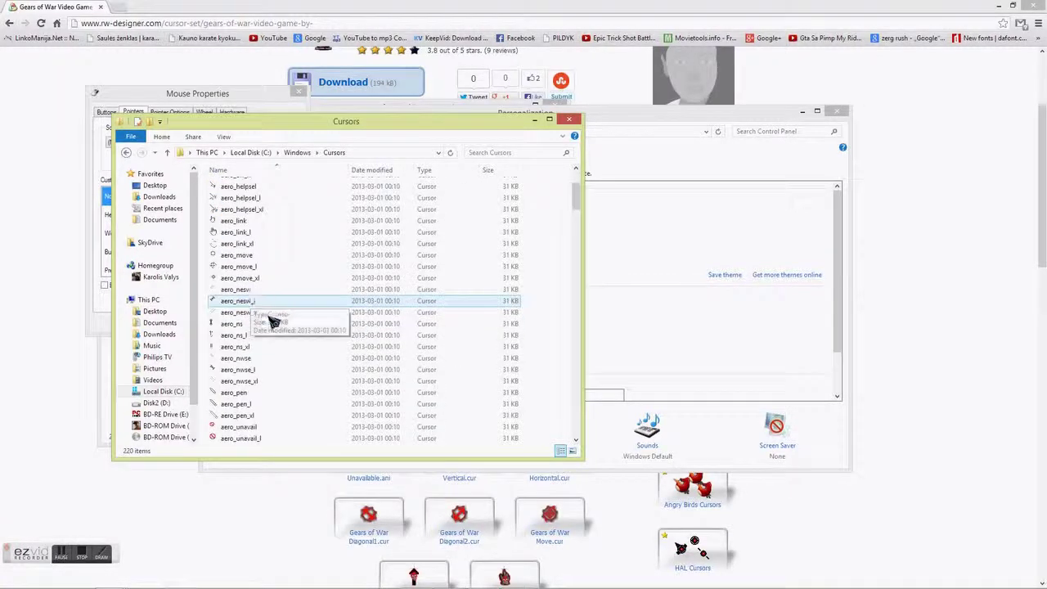
# Copy the selected Gears of War files from the archive into C:\Windows\Cursors, granting permission for the copy
pyautogui.moveTo(262, 123); pyautogui.dragTo(430, 198)
pyautogui.click(174, 446)
pyautogui.click(200, 415)
pyautogui.click(200, 403)
pyautogui.moveTo(254, 282); pyautogui.dragTo(702, 331)
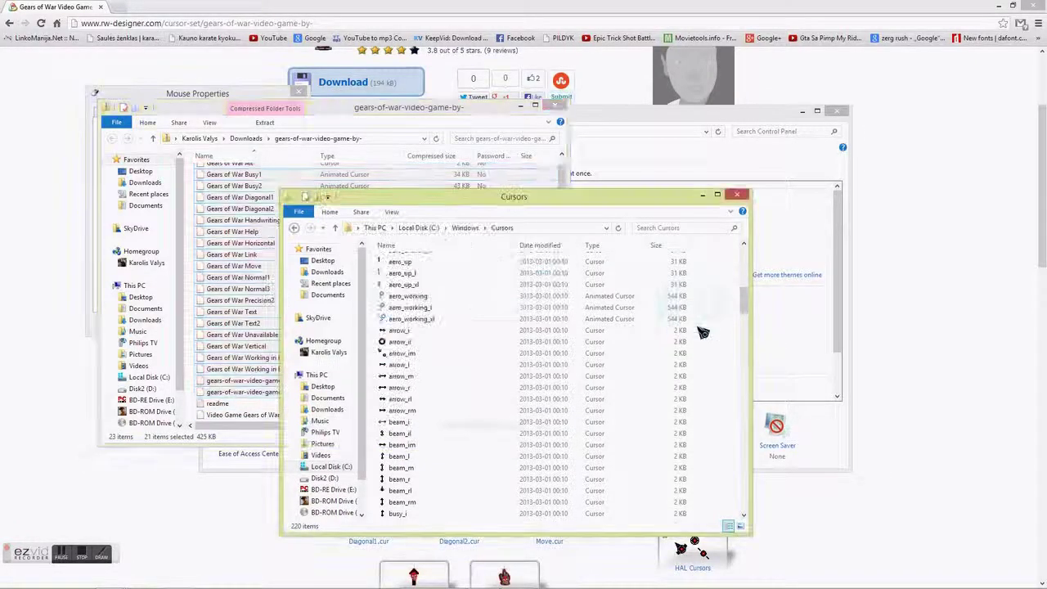
pyautogui.click(493, 247)
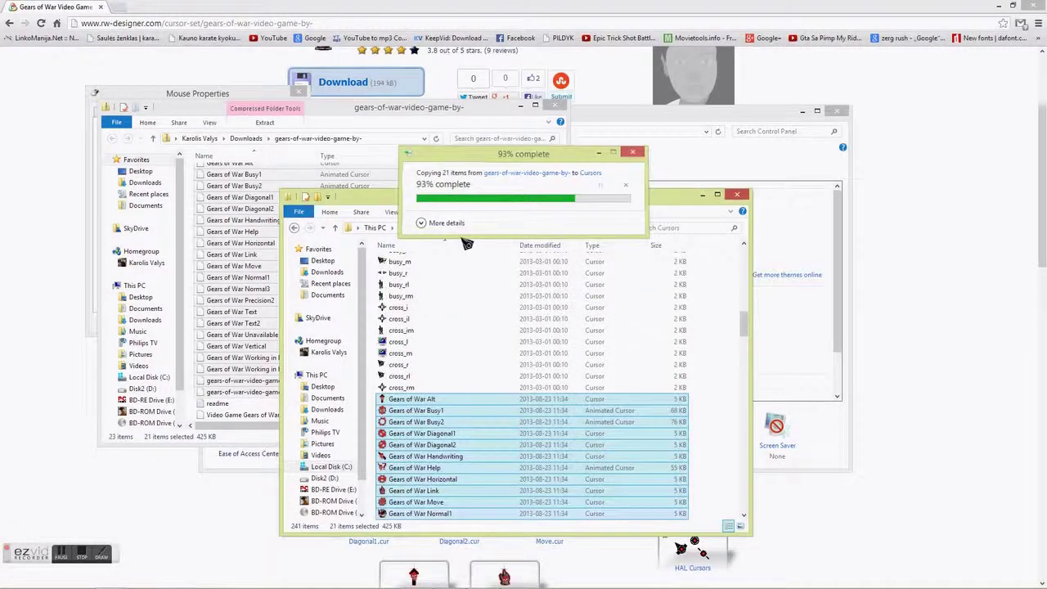
# Delete the two copied .crs files, gears-of-war-video-game-by-.crs and its shadow version, from the Cursors folder
pyautogui.scroll(-3, 436, 415)
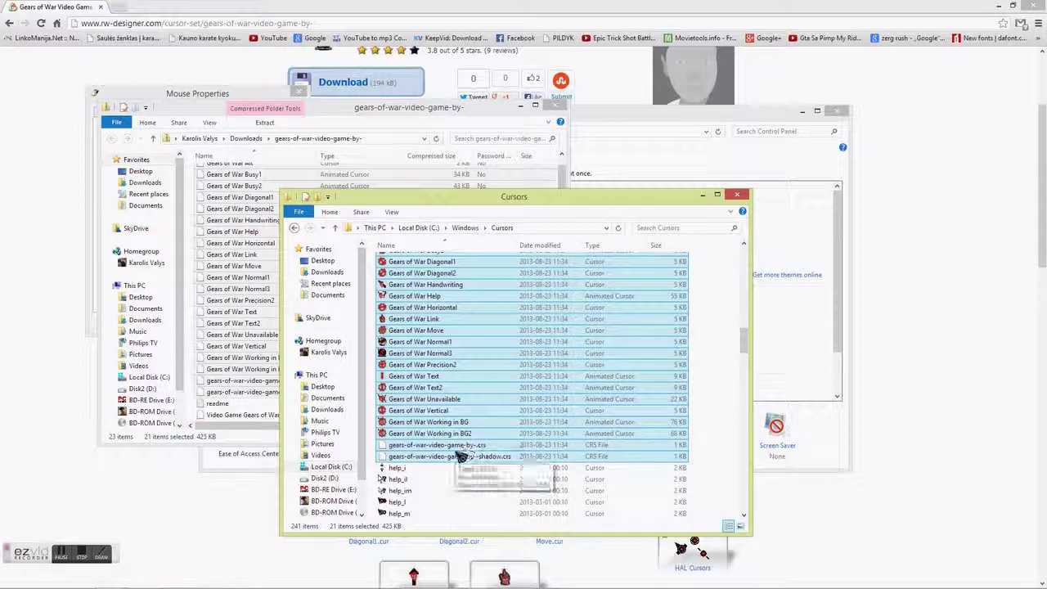
pyautogui.click(459, 449)
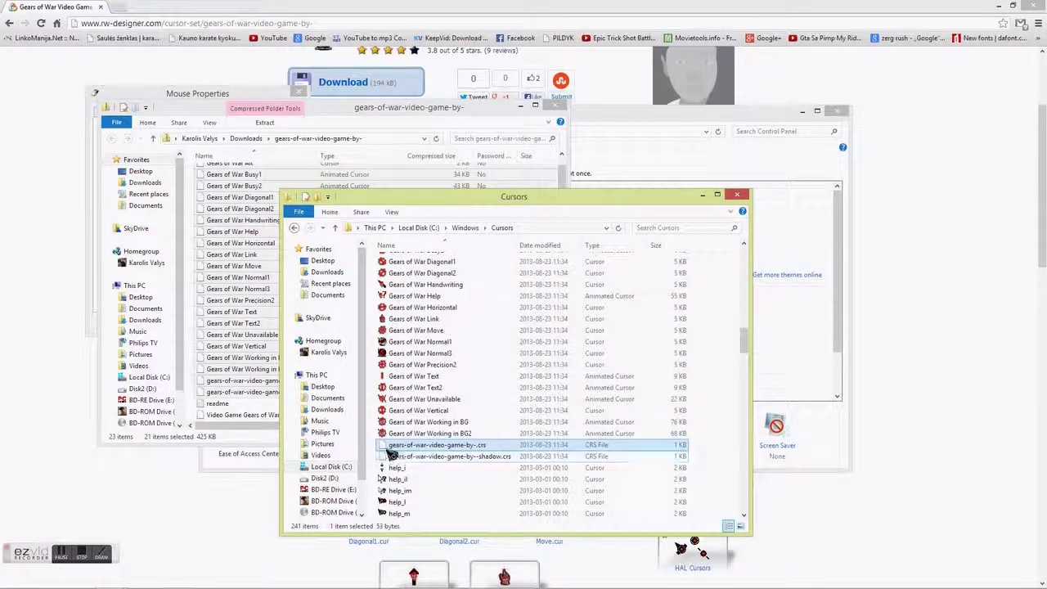
pyautogui.moveTo(396, 453); pyautogui.dragTo(395, 463)
pyautogui.keyDown('ctrl'); pyautogui.click(442, 456); pyautogui.keyUp('ctrl')
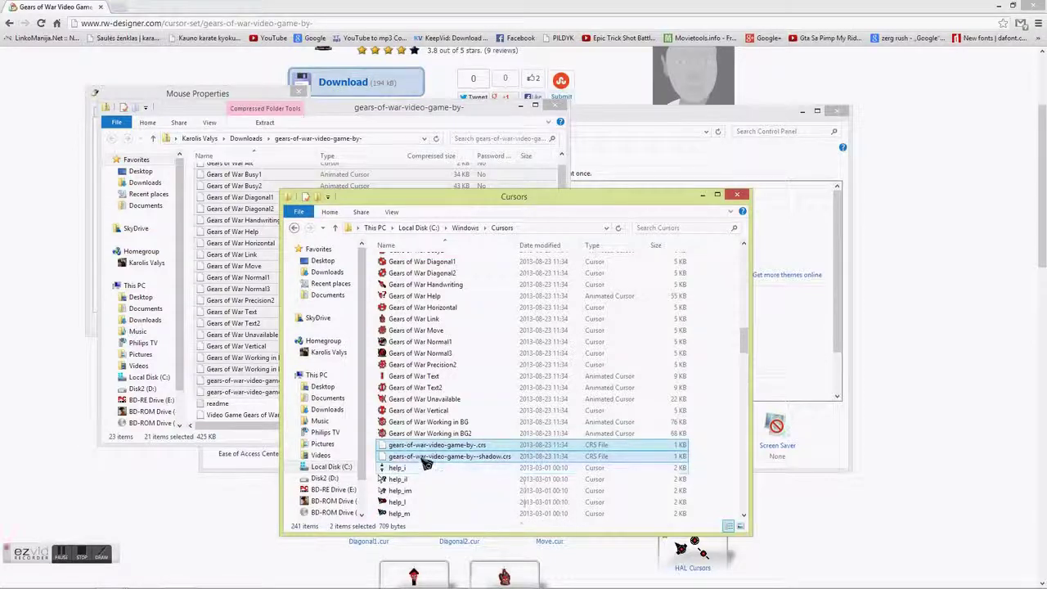
pyautogui.rightClick(423, 456)
pyautogui.click(458, 423)
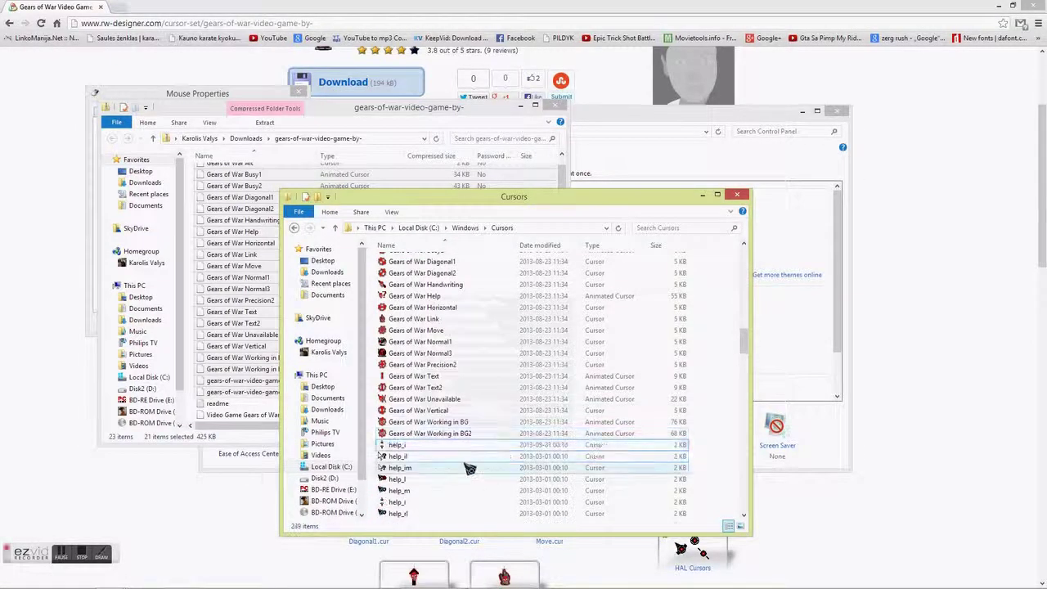
# Look over the copied Gears of War cursors, then close the archive and Cursors folder windows
pyautogui.scroll(2, 413, 360)
pyautogui.scroll(-1, 419, 344)
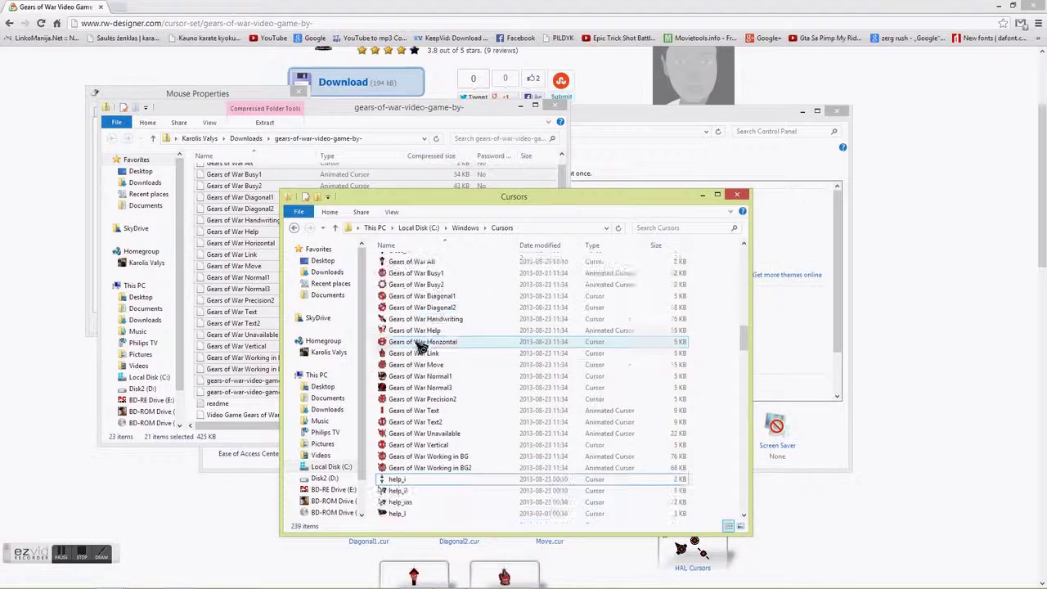
pyautogui.click(229, 442)
pyautogui.click(558, 108)
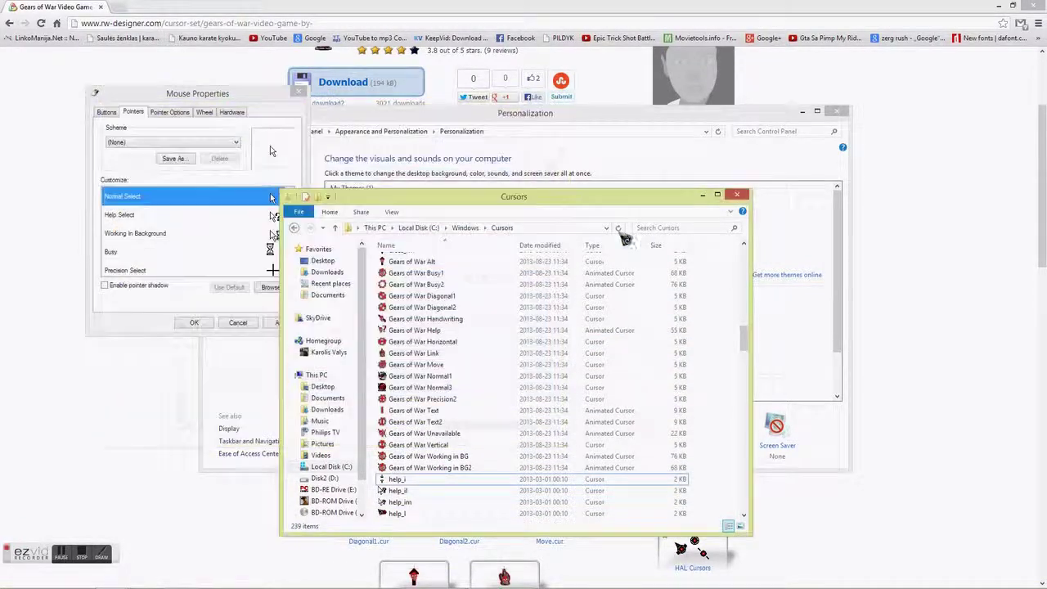
pyautogui.click(738, 197)
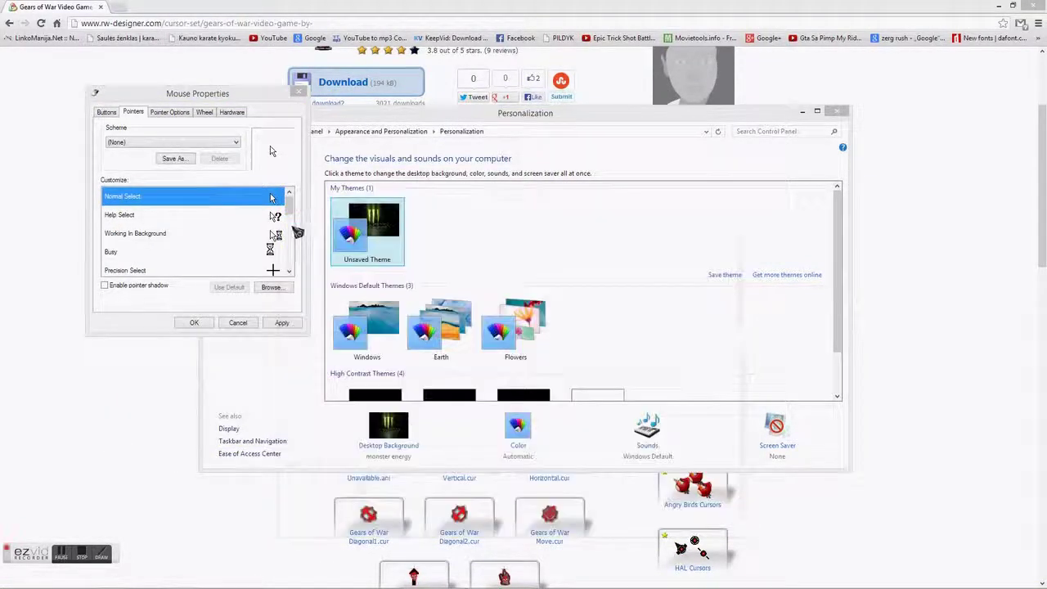
# Assign Gears of War Normal1.cur from the Cursors folder to the Normal Select pointer
pyautogui.click(270, 287)
pyautogui.moveTo(230, 102); pyautogui.dragTo(523, 108)
pyautogui.click(509, 307)
pyautogui.write('g')
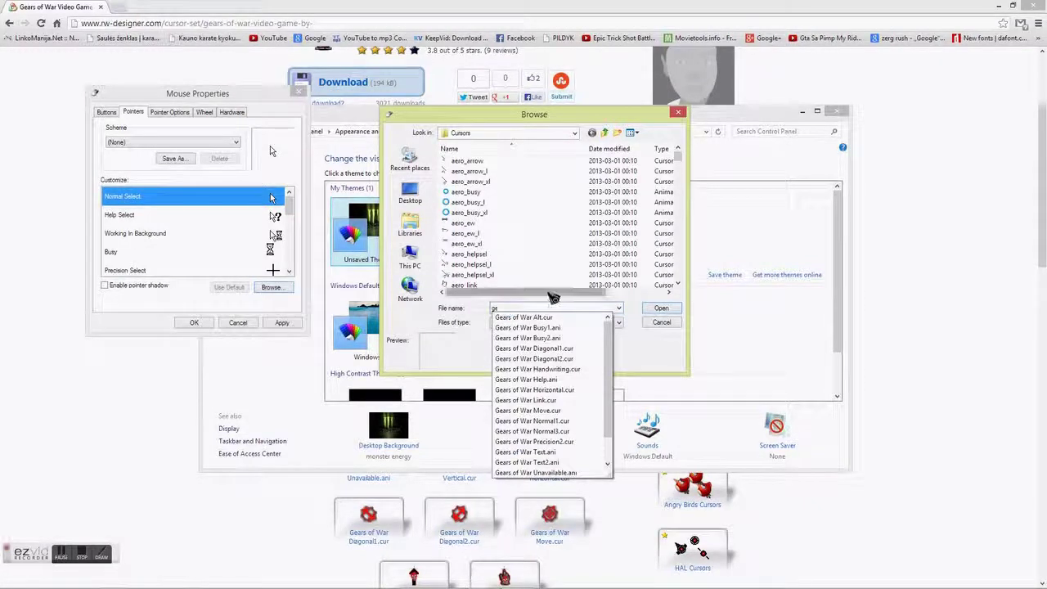
pyautogui.write('e')
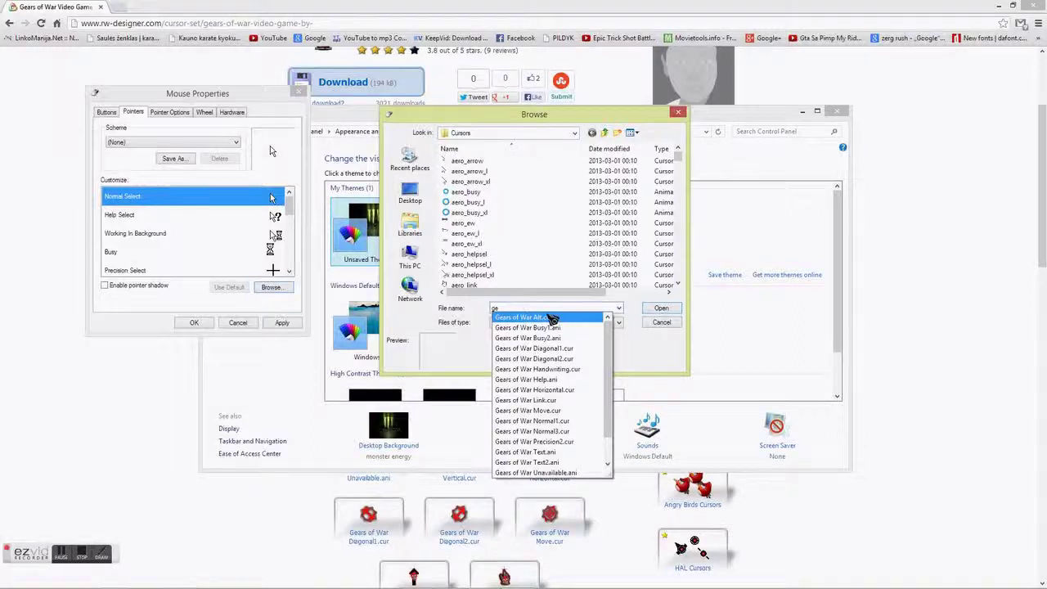
pyautogui.click(552, 317)
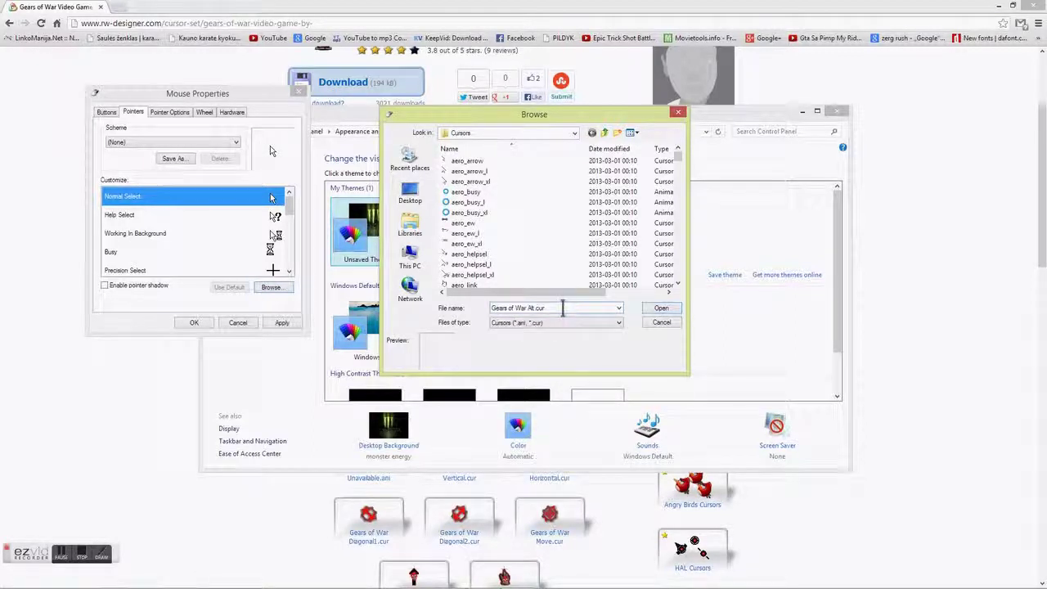
pyautogui.press('BackSpace')
pyautogui.press('BackSpace')
pyautogui.press('BackSpace')
pyautogui.press('BackSpace')
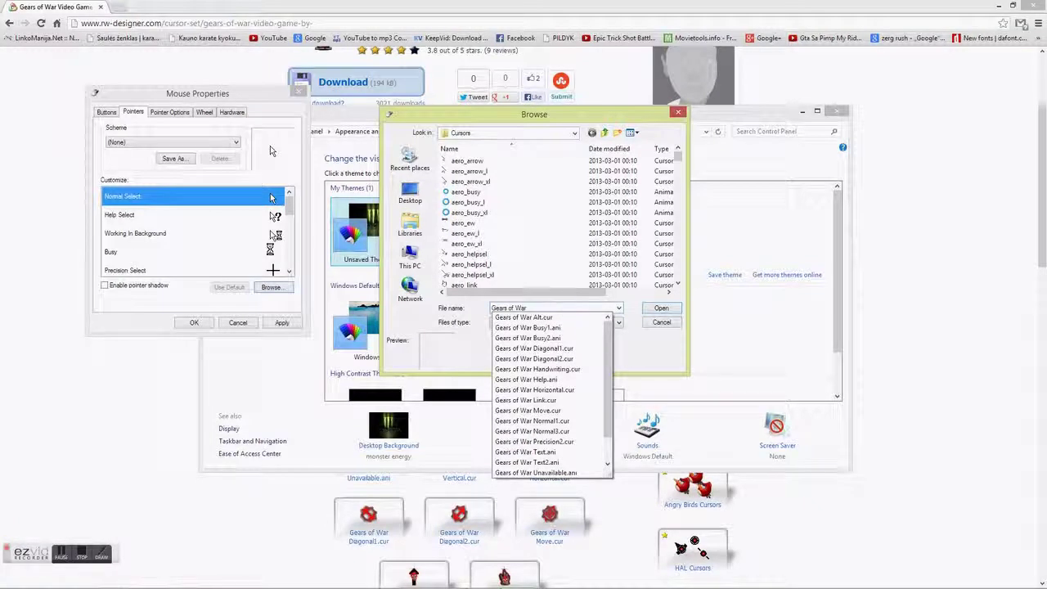
pyautogui.write('no')
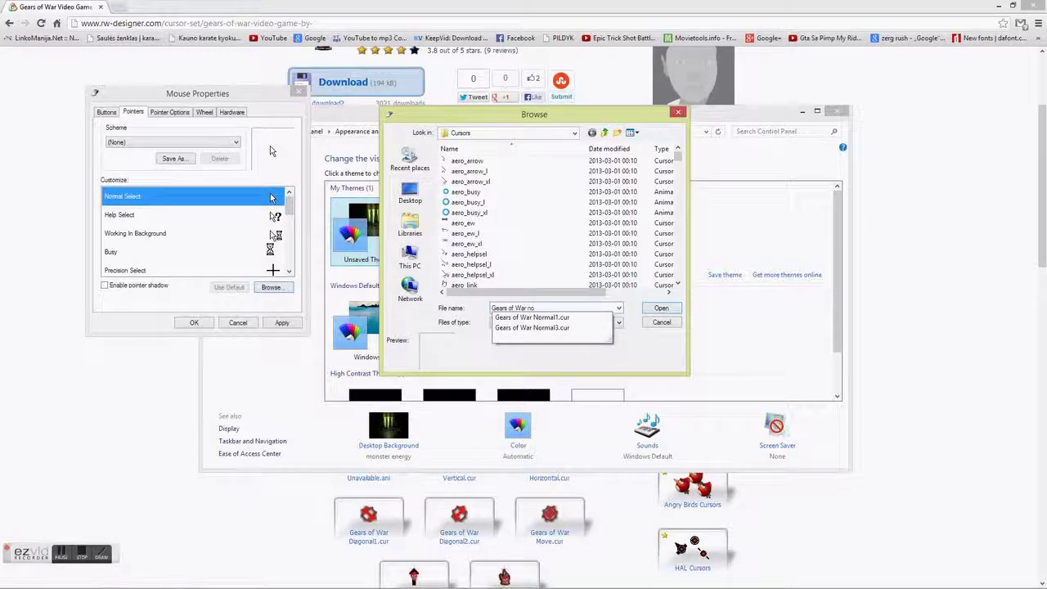
pyautogui.click(601, 317)
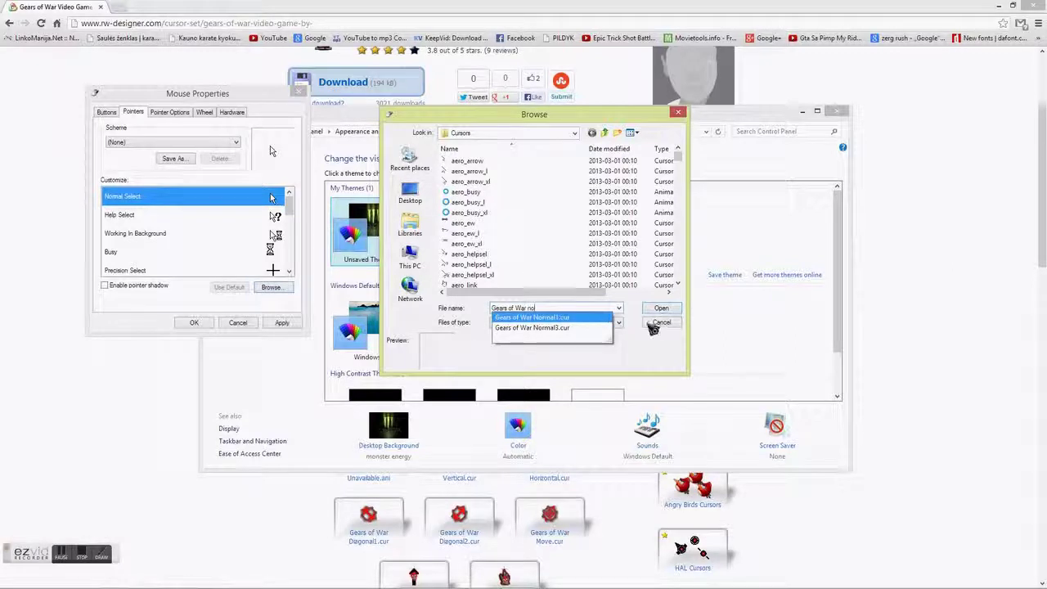
pyautogui.click(662, 309)
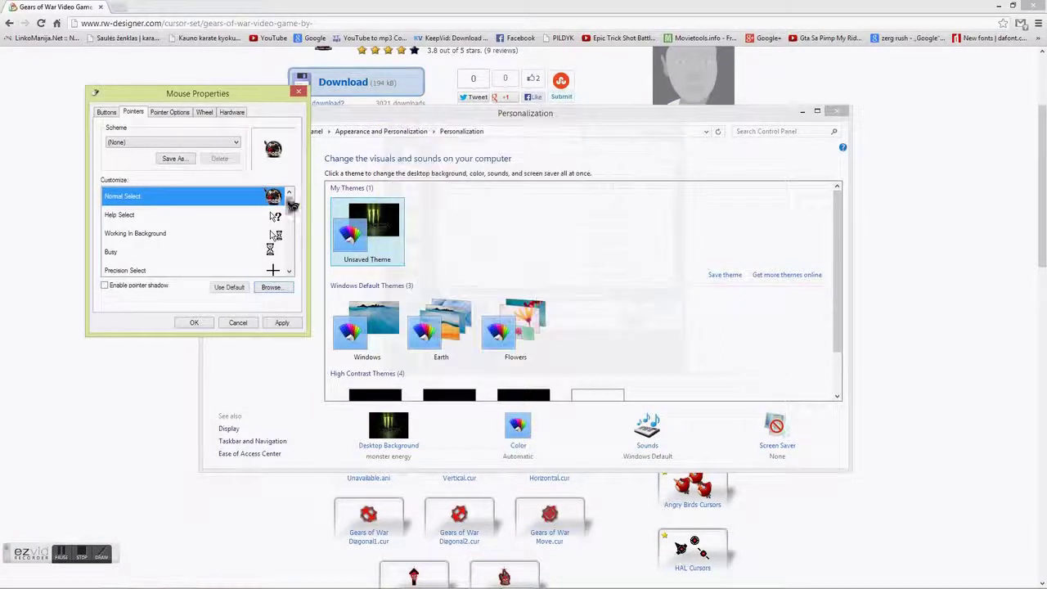
# Assign Gears of War Help.ani from the Cursors folder to the Help Select pointer
pyautogui.click(274, 217)
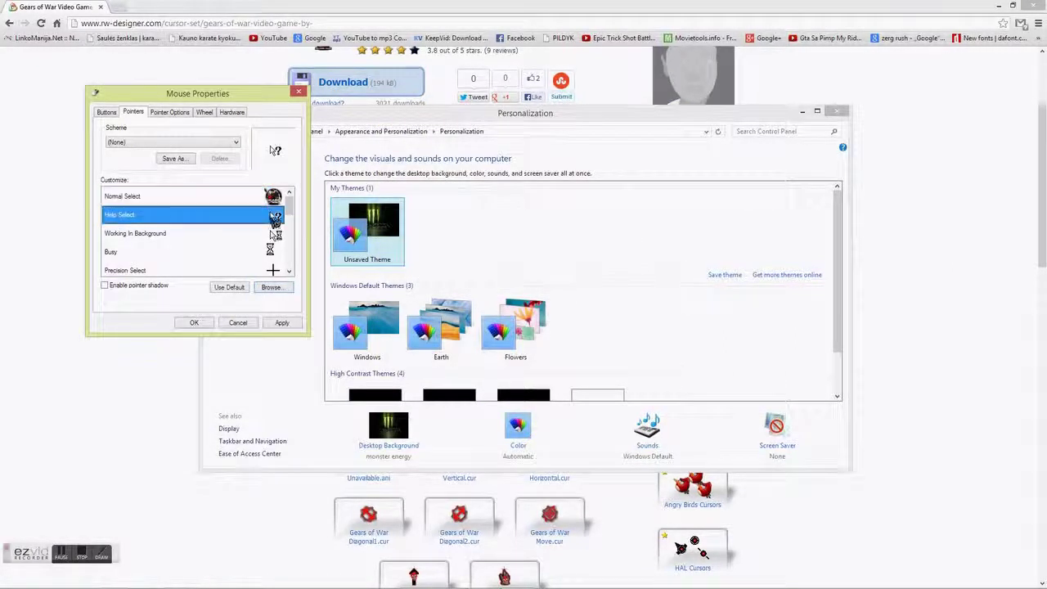
pyautogui.click(271, 288)
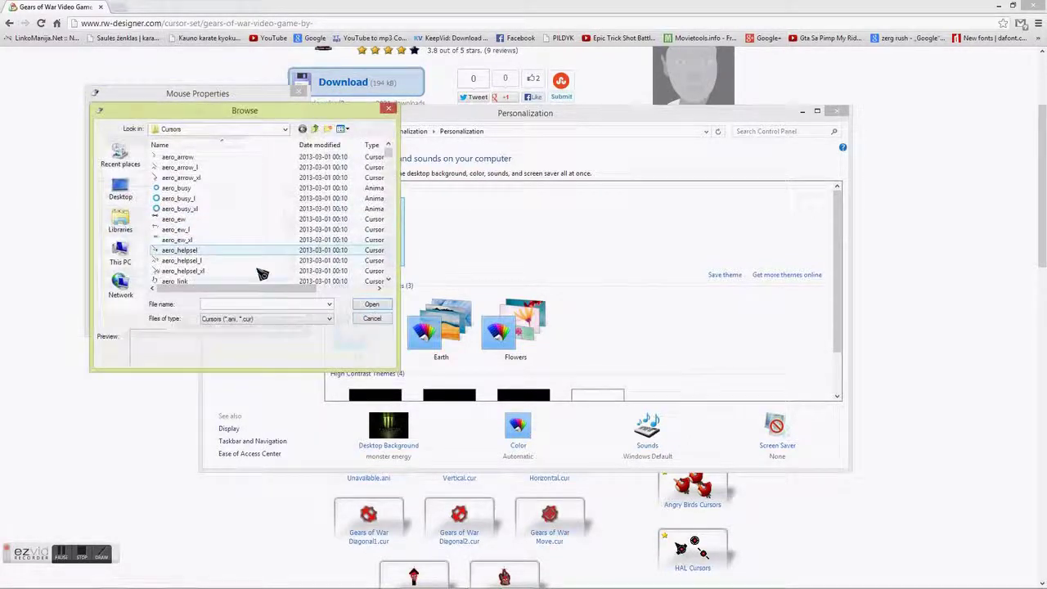
pyautogui.write('gea')
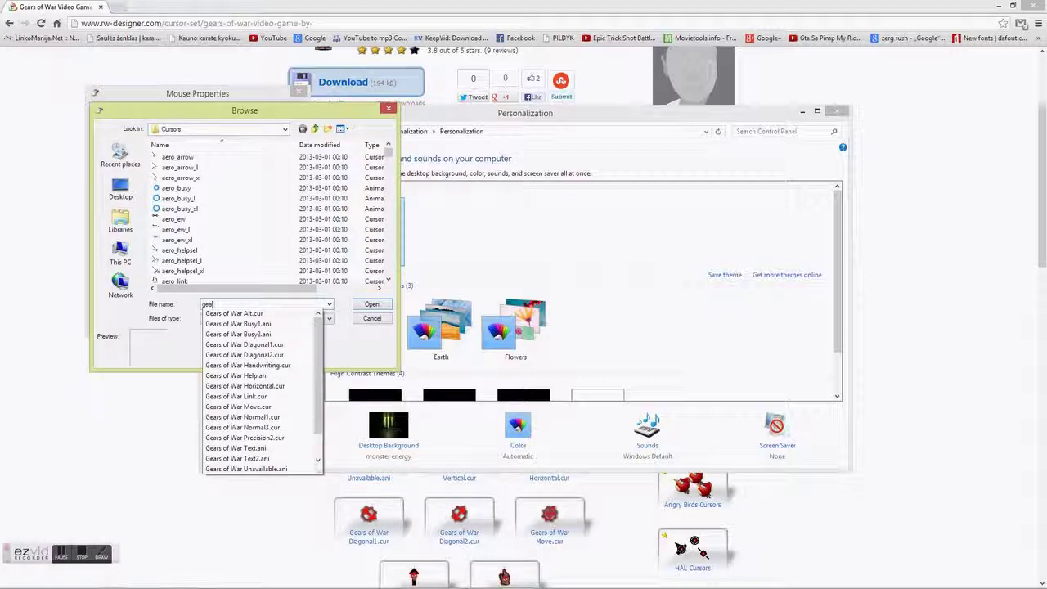
pyautogui.write('s of War Alt')
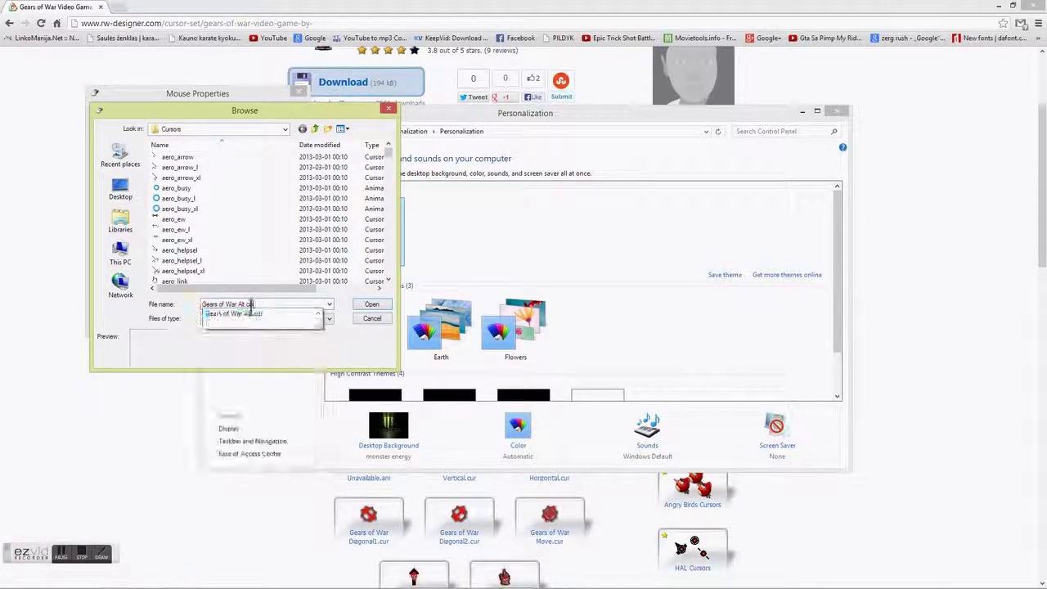
pyautogui.press('BackSpace')
pyautogui.press('BackSpace')
pyautogui.press('BackSpace')
pyautogui.write('he')
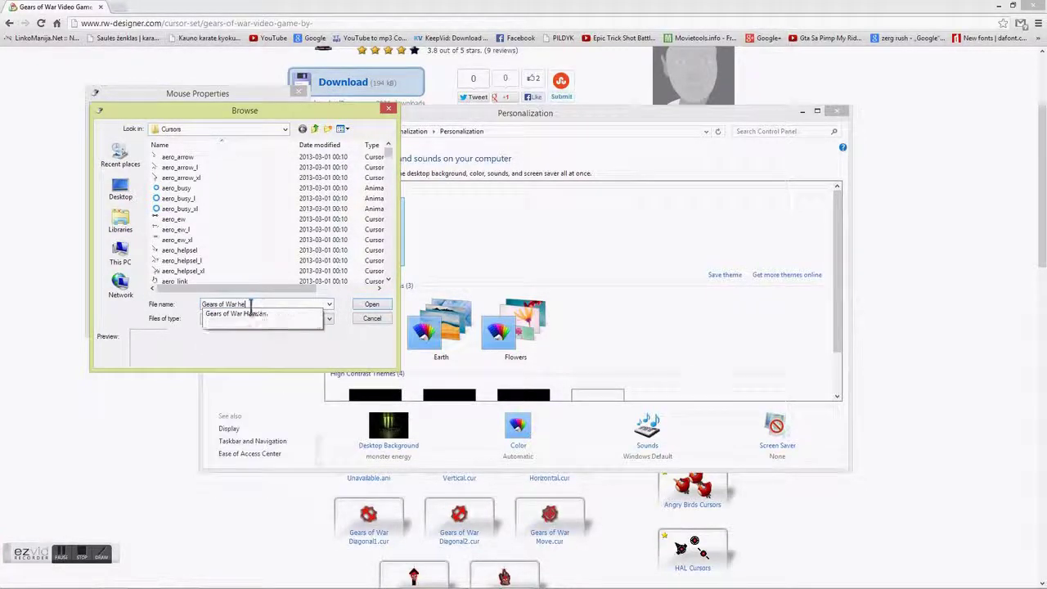
pyautogui.write('lp')
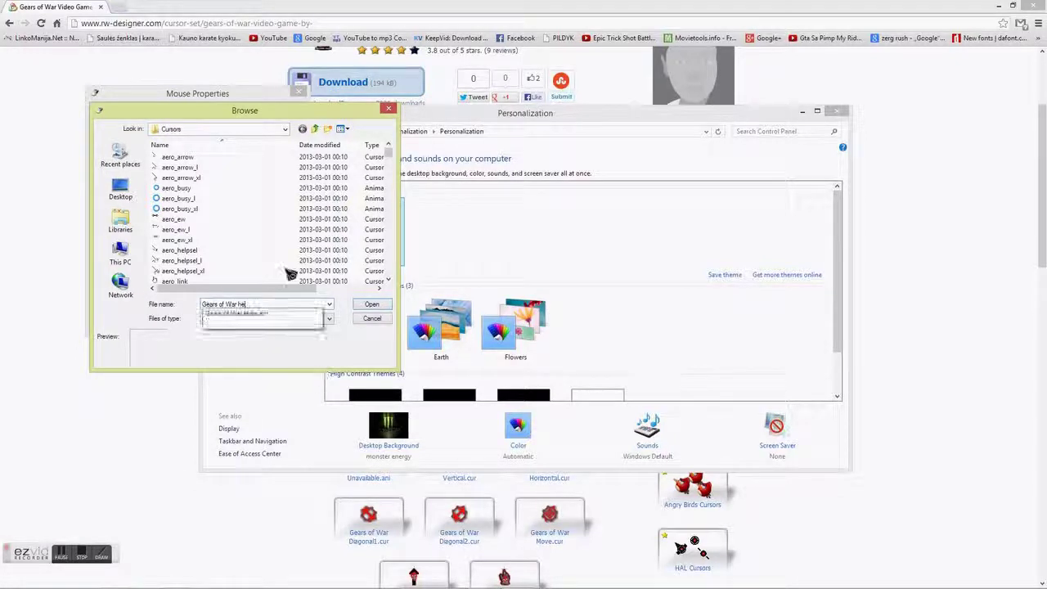
pyautogui.click(372, 304)
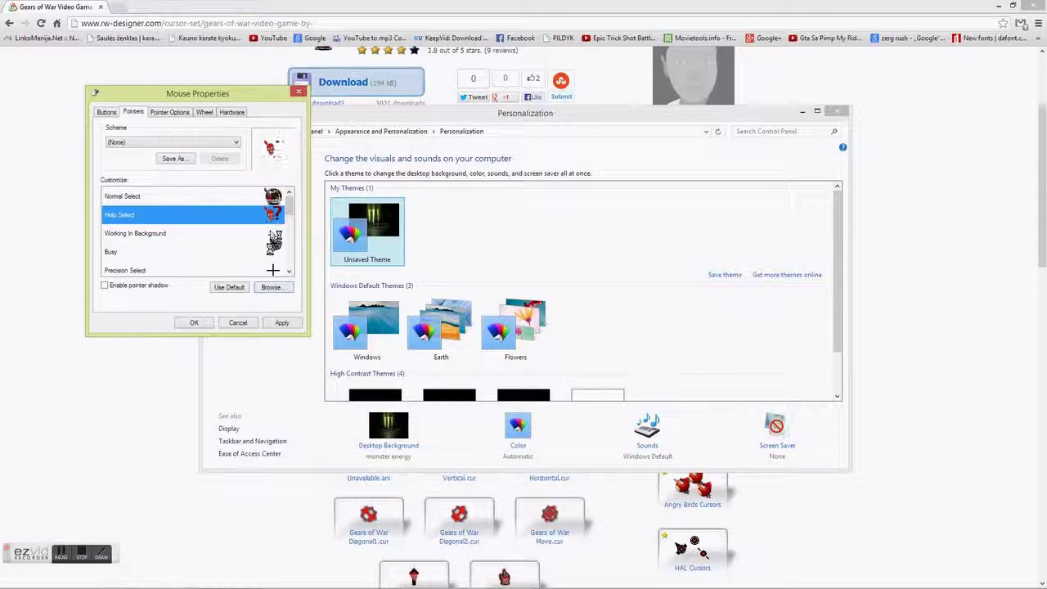
# Find the Gears of War files in the Cursors folder for the Working In Background pointer
pyautogui.click(270, 233)
pyautogui.click(271, 287)
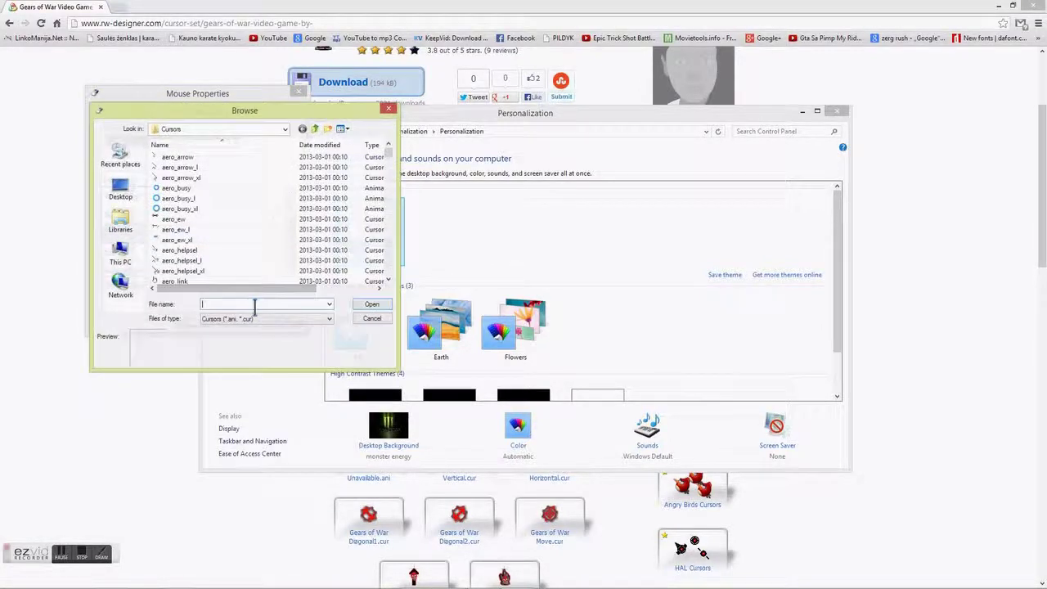
pyautogui.write('gear')
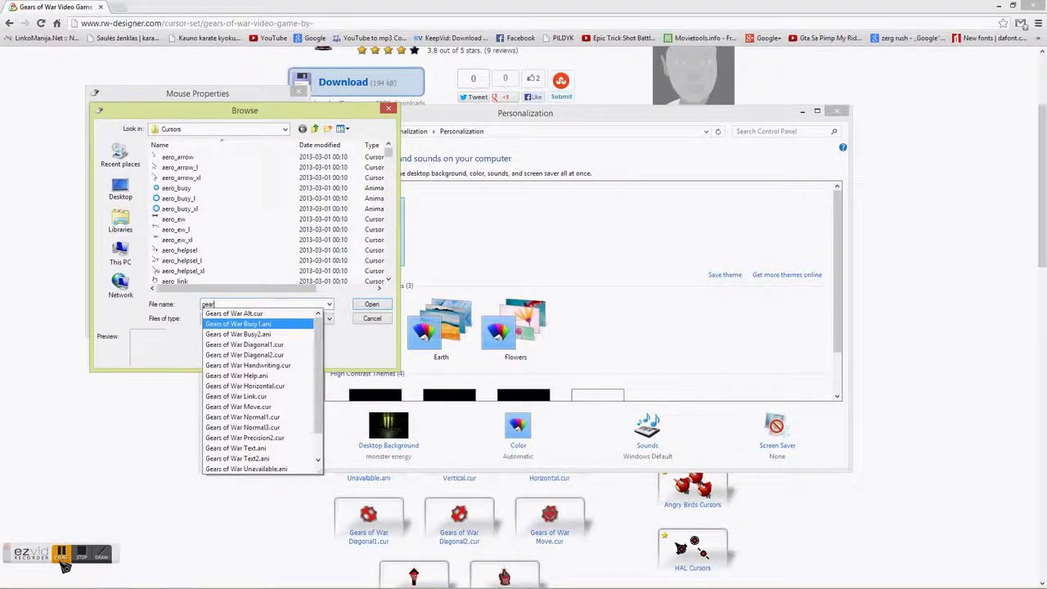
pyautogui.click(153, 444)
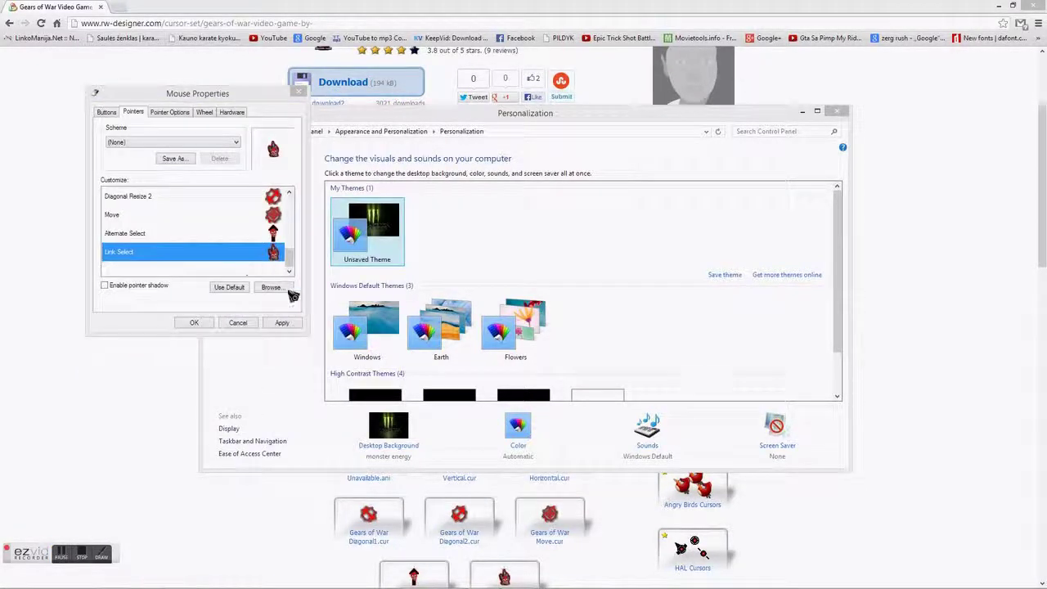
# Review the customized pointers, save them as a cursor scheme named "gears of war", and apply it
pyautogui.scroll(5, 278, 245)
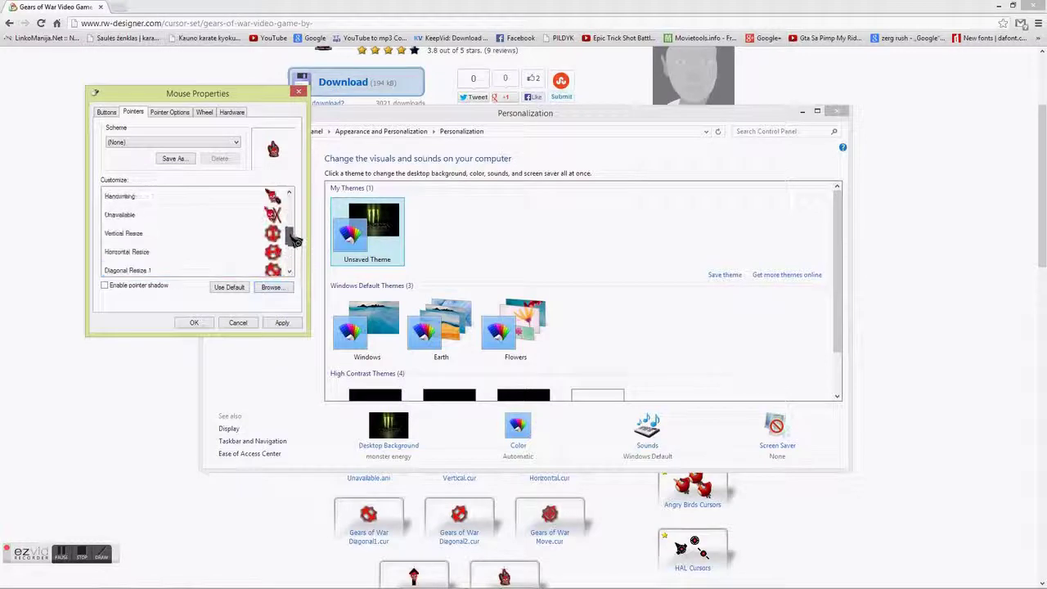
pyautogui.click(277, 201)
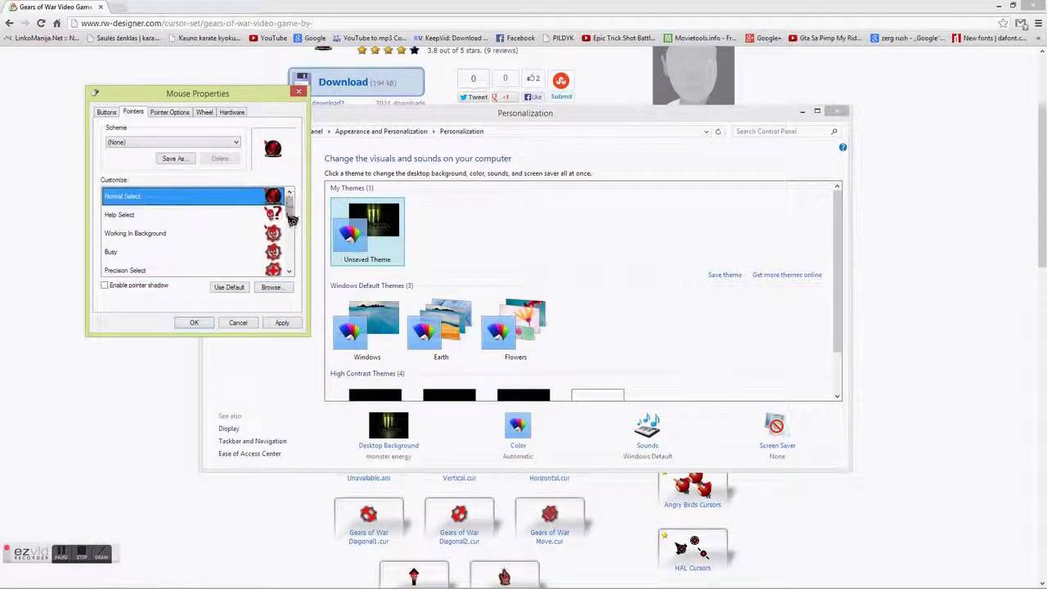
pyautogui.moveTo(291, 215); pyautogui.dragTo(291, 262)
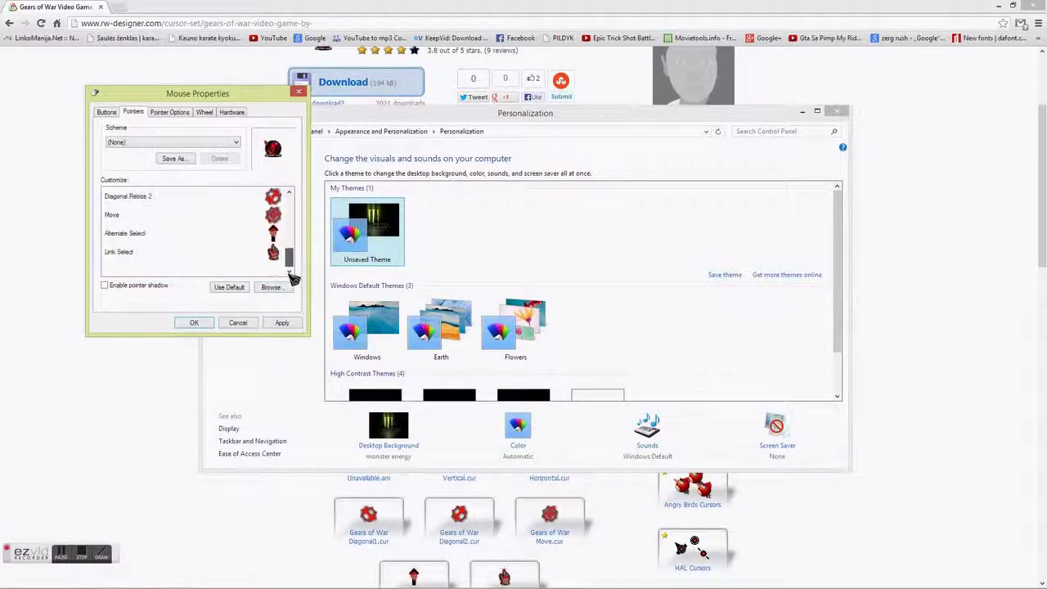
pyautogui.click(173, 158)
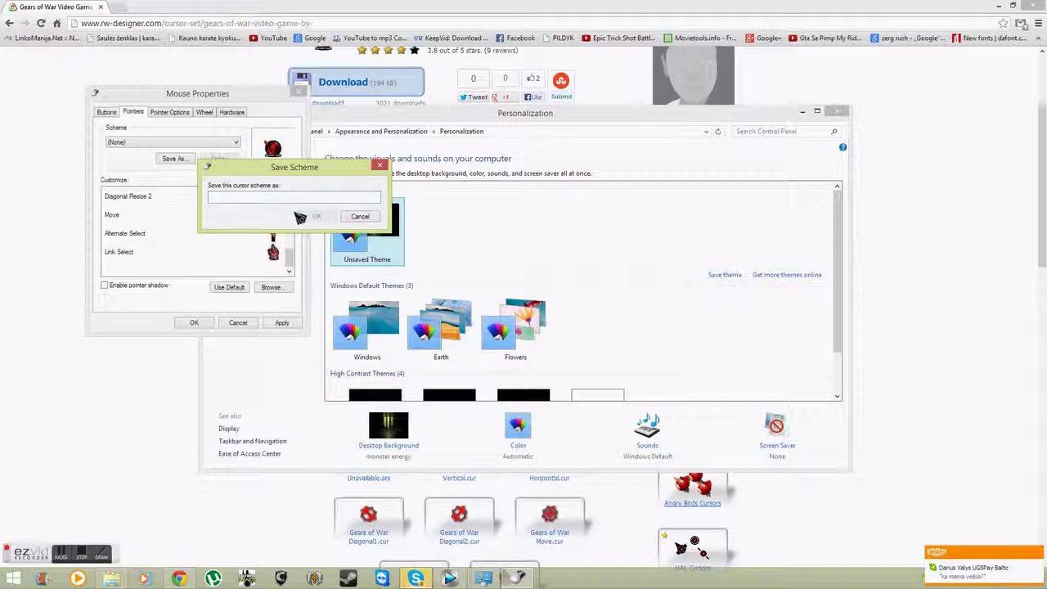
pyautogui.write('gears of war')
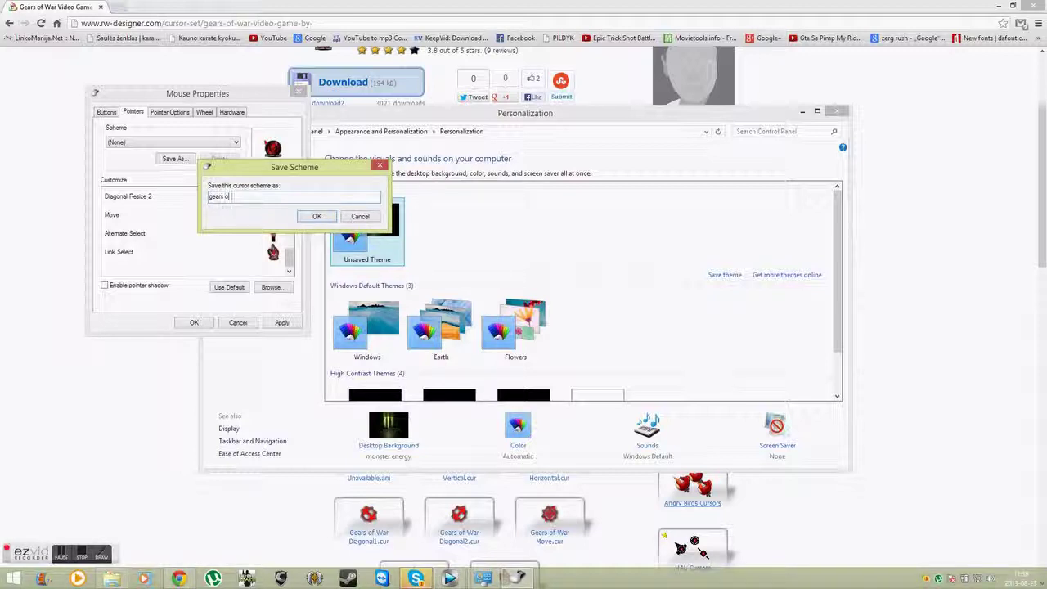
pyautogui.click(317, 217)
pyautogui.click(280, 324)
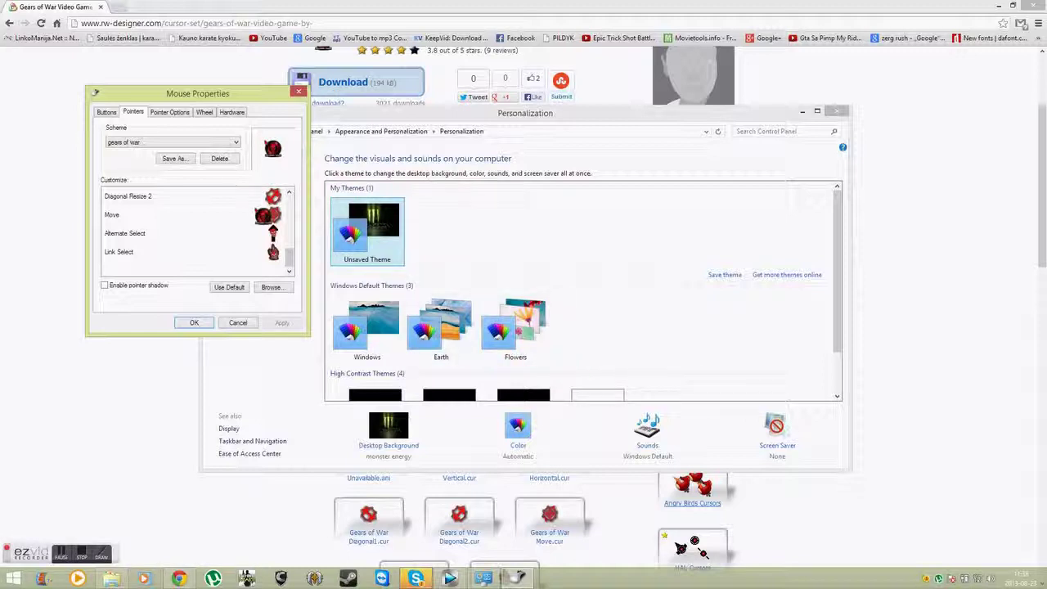
# Apply the TRON pointer scheme, then close the Mouse Properties and Personalization windows
pyautogui.click(211, 143)
pyautogui.click(150, 188)
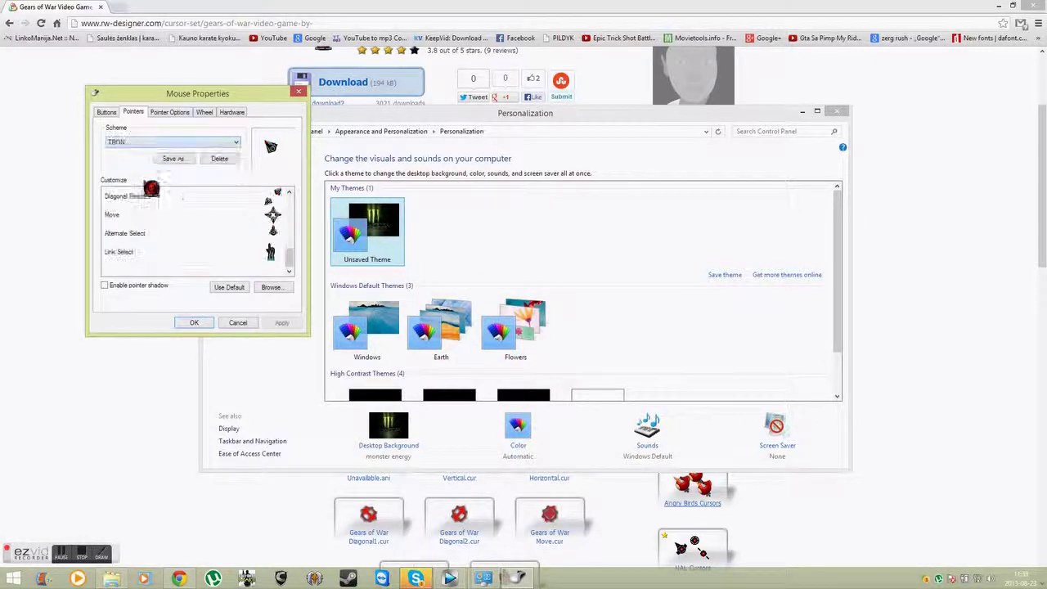
pyautogui.click(283, 323)
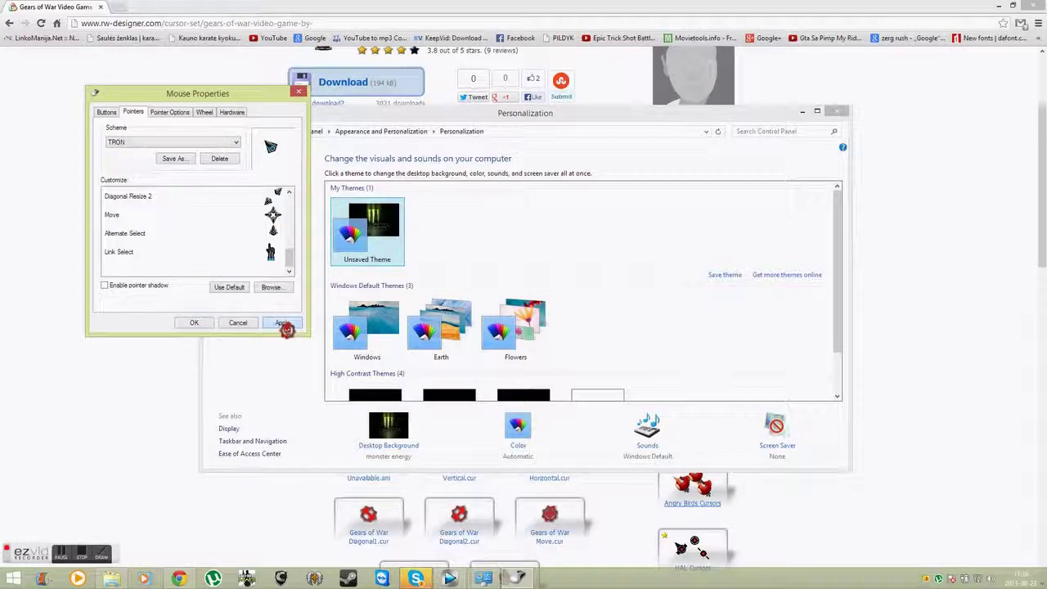
pyautogui.moveTo(289, 258); pyautogui.dragTo(292, 192)
pyautogui.click(299, 91)
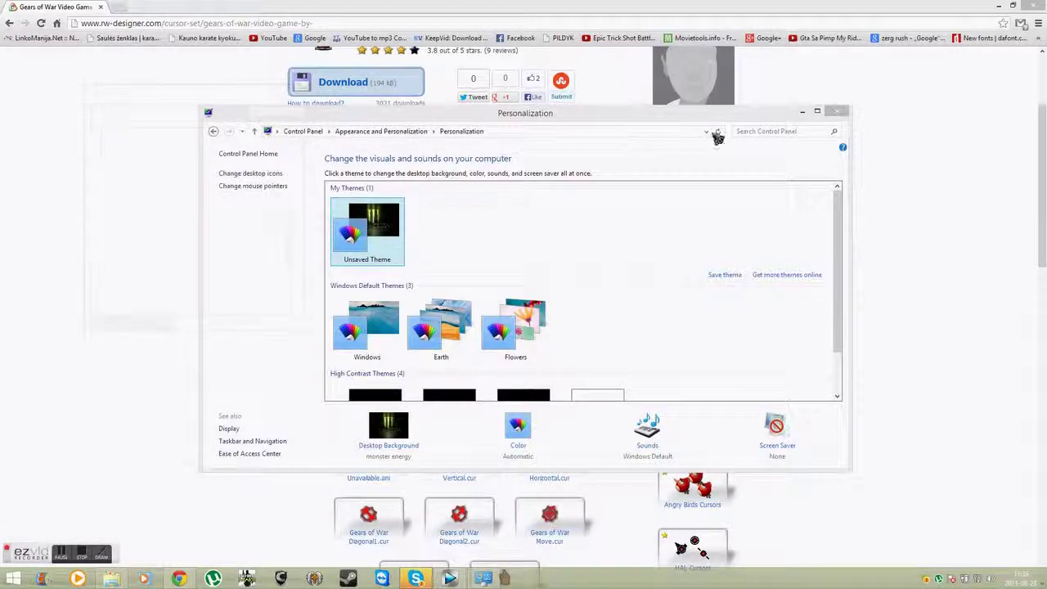
pyautogui.click(833, 114)
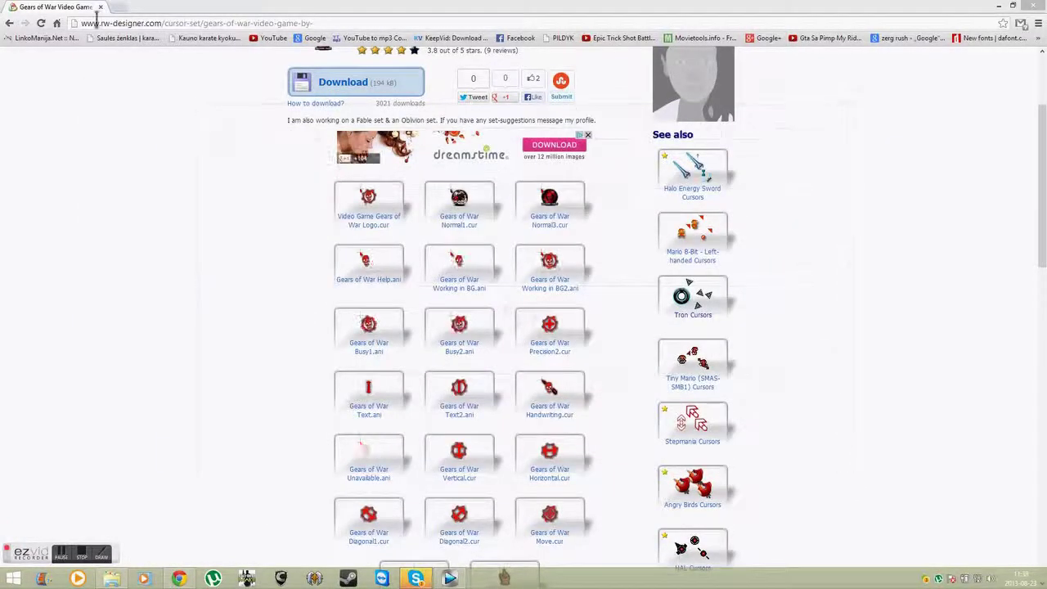
# Return through the visited cursor library pages to page 2 of the gallery search results for "game"
pyautogui.click(9, 23)
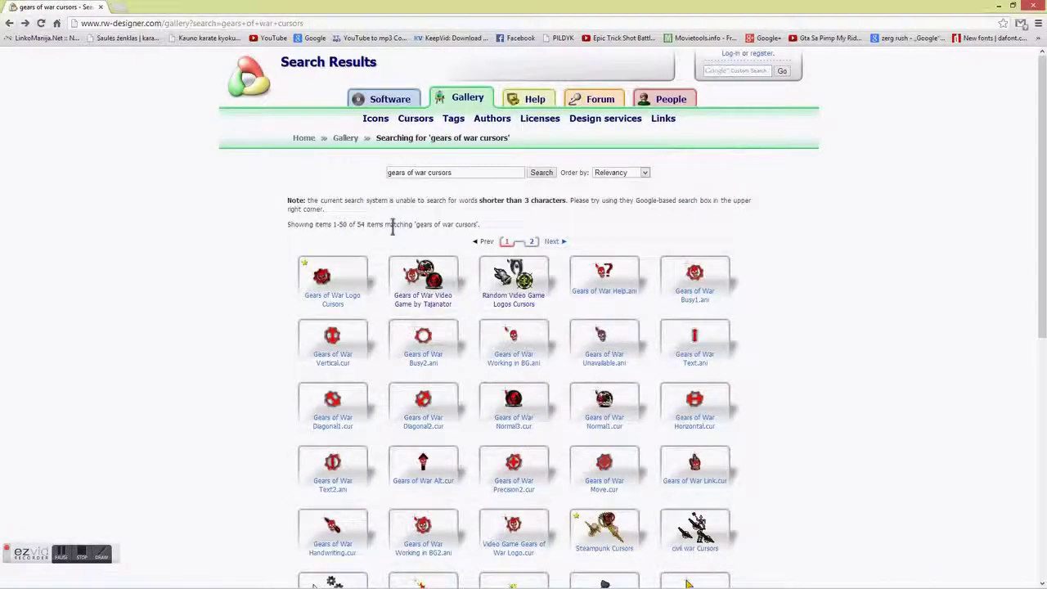
pyautogui.click(10, 23)
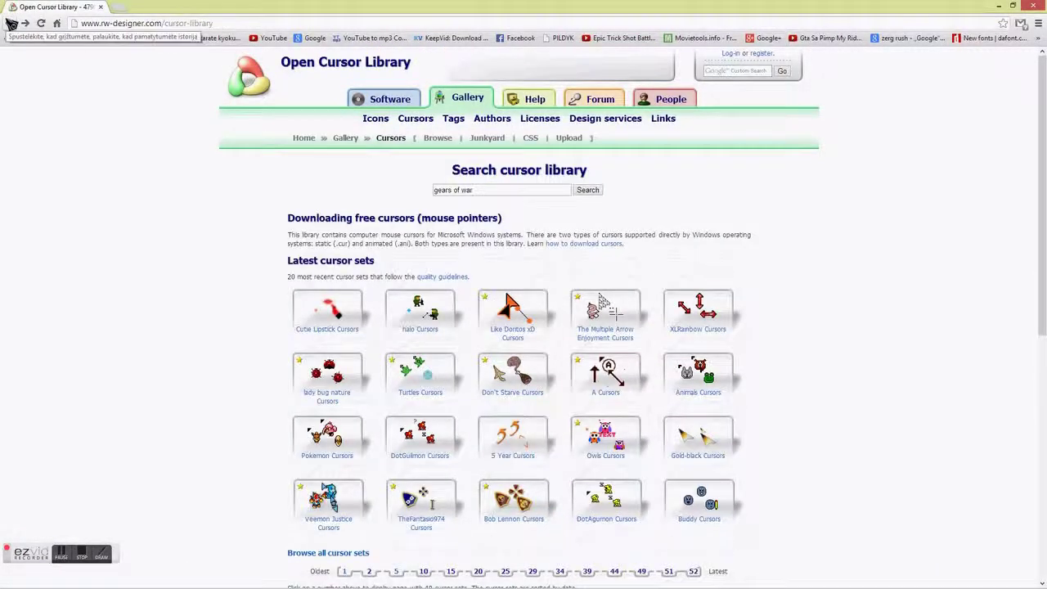
pyautogui.click(8, 21)
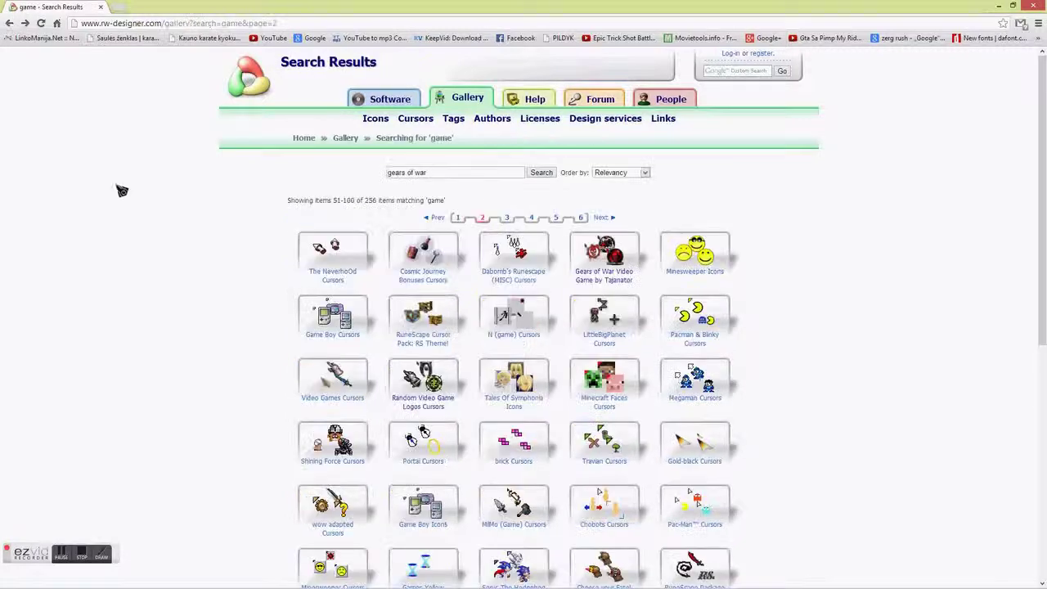